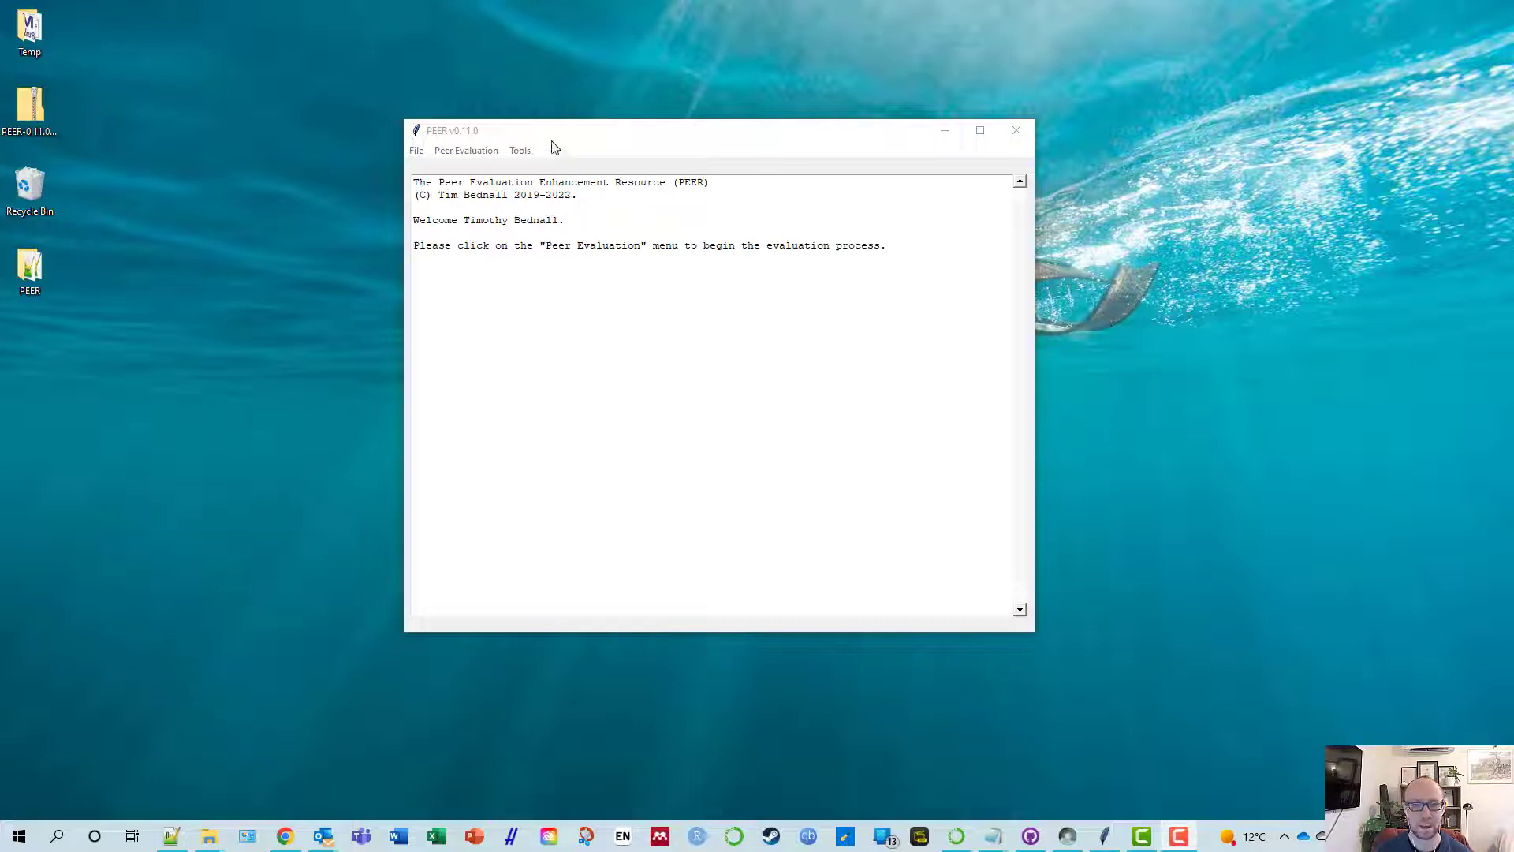
Step: Start creating a Contacts list from group membership for the survey launch stage, acknowledging the reminder about checking group data
click(579, 131)
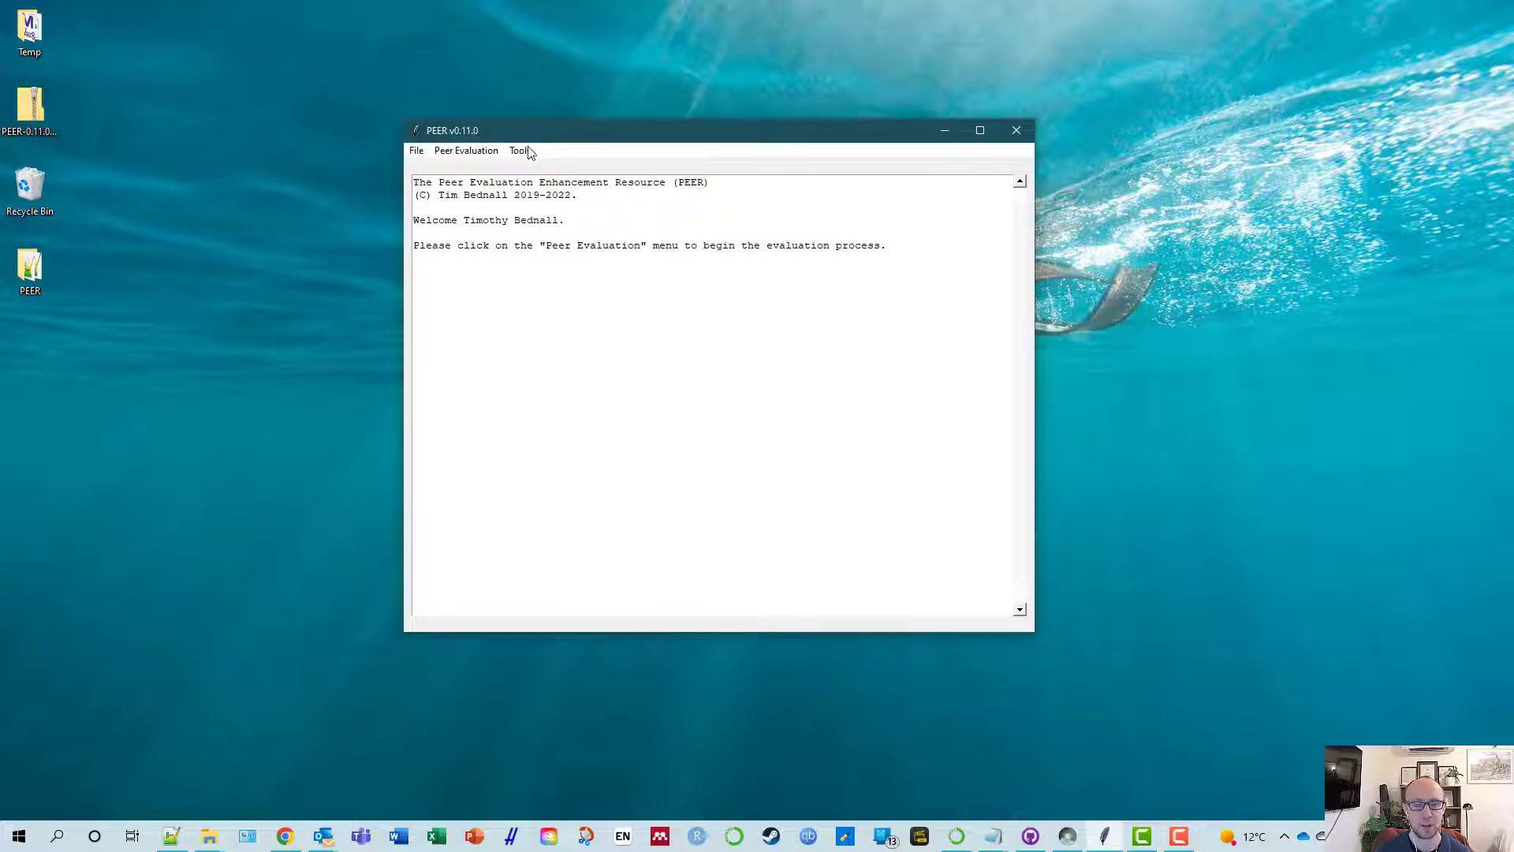
click(469, 152)
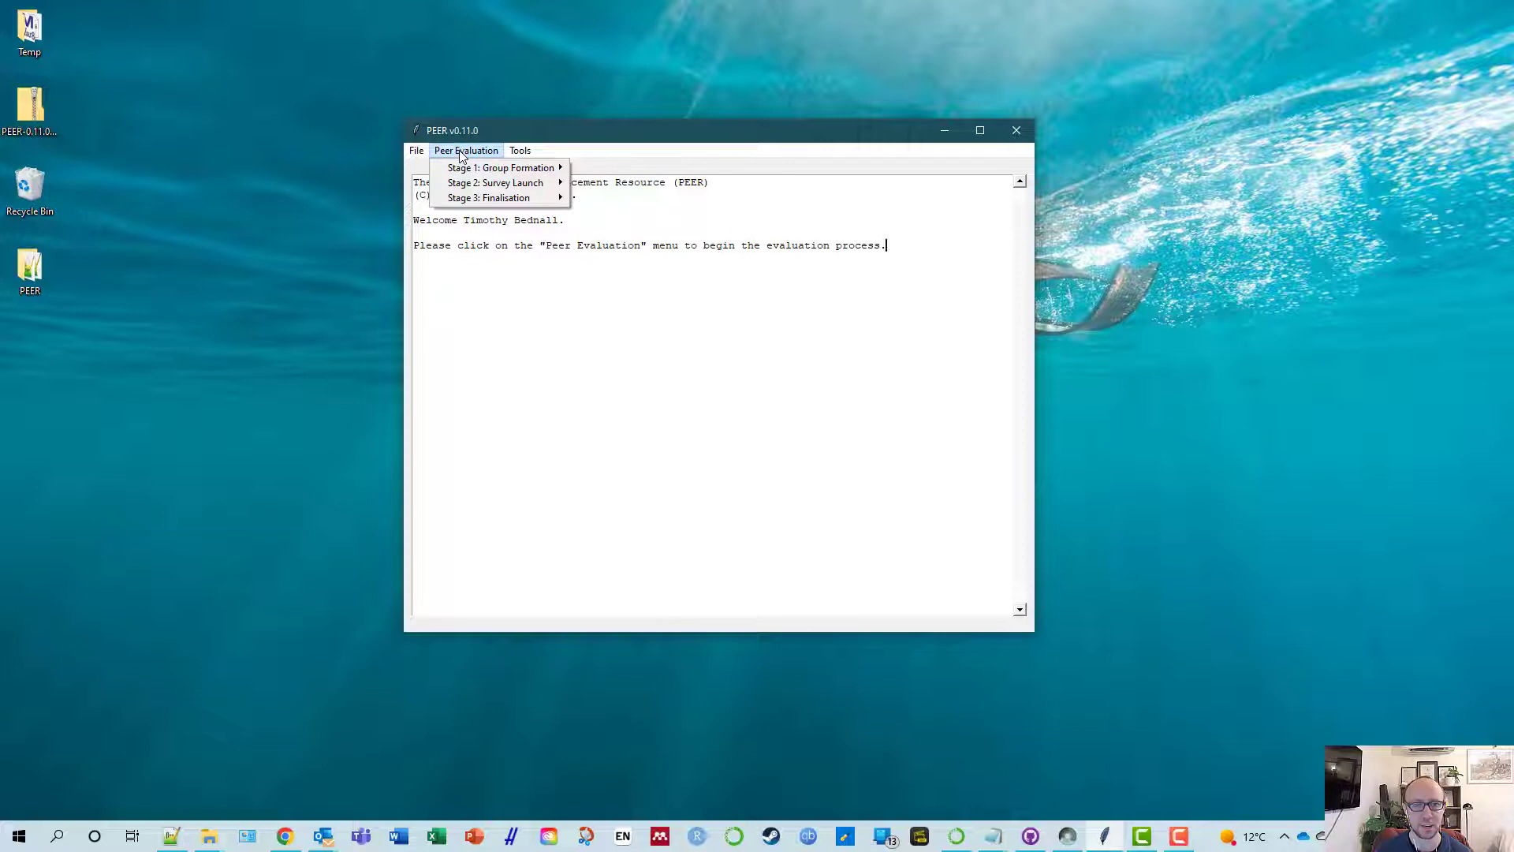
mouse_move(494, 185)
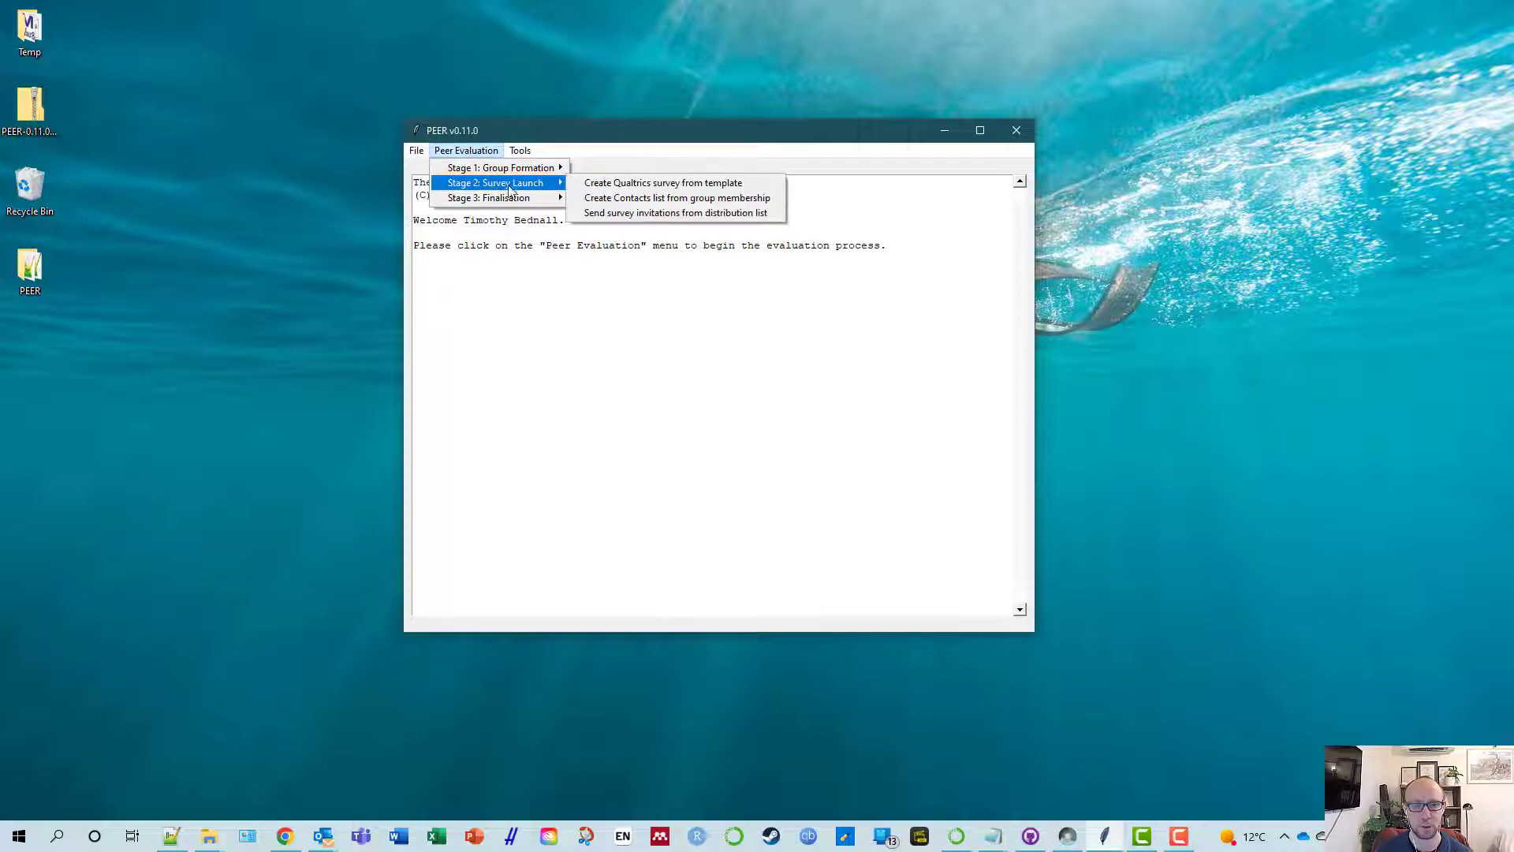
click(684, 205)
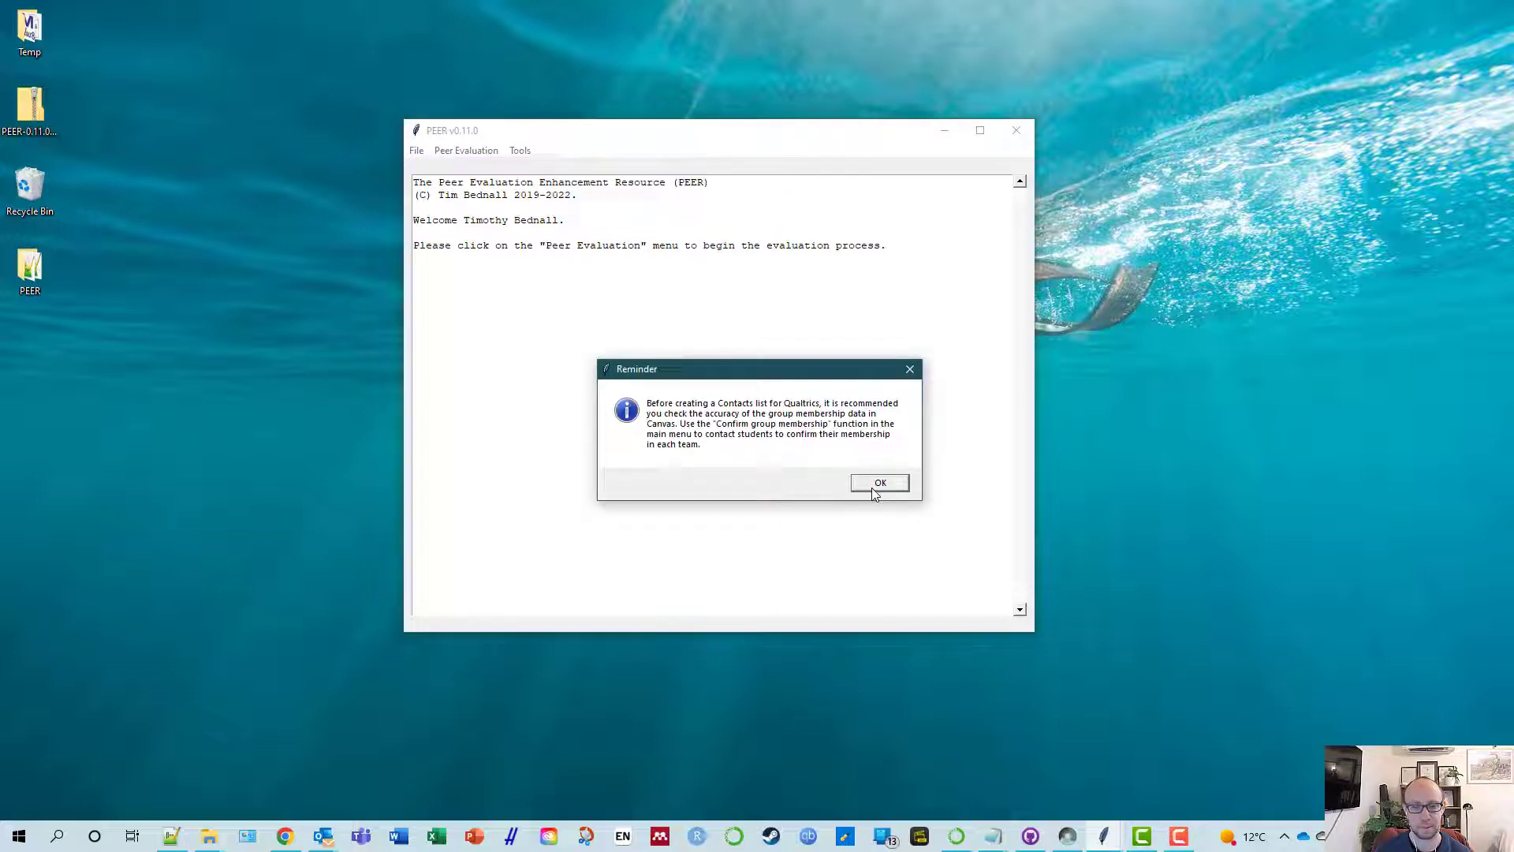
click(877, 484)
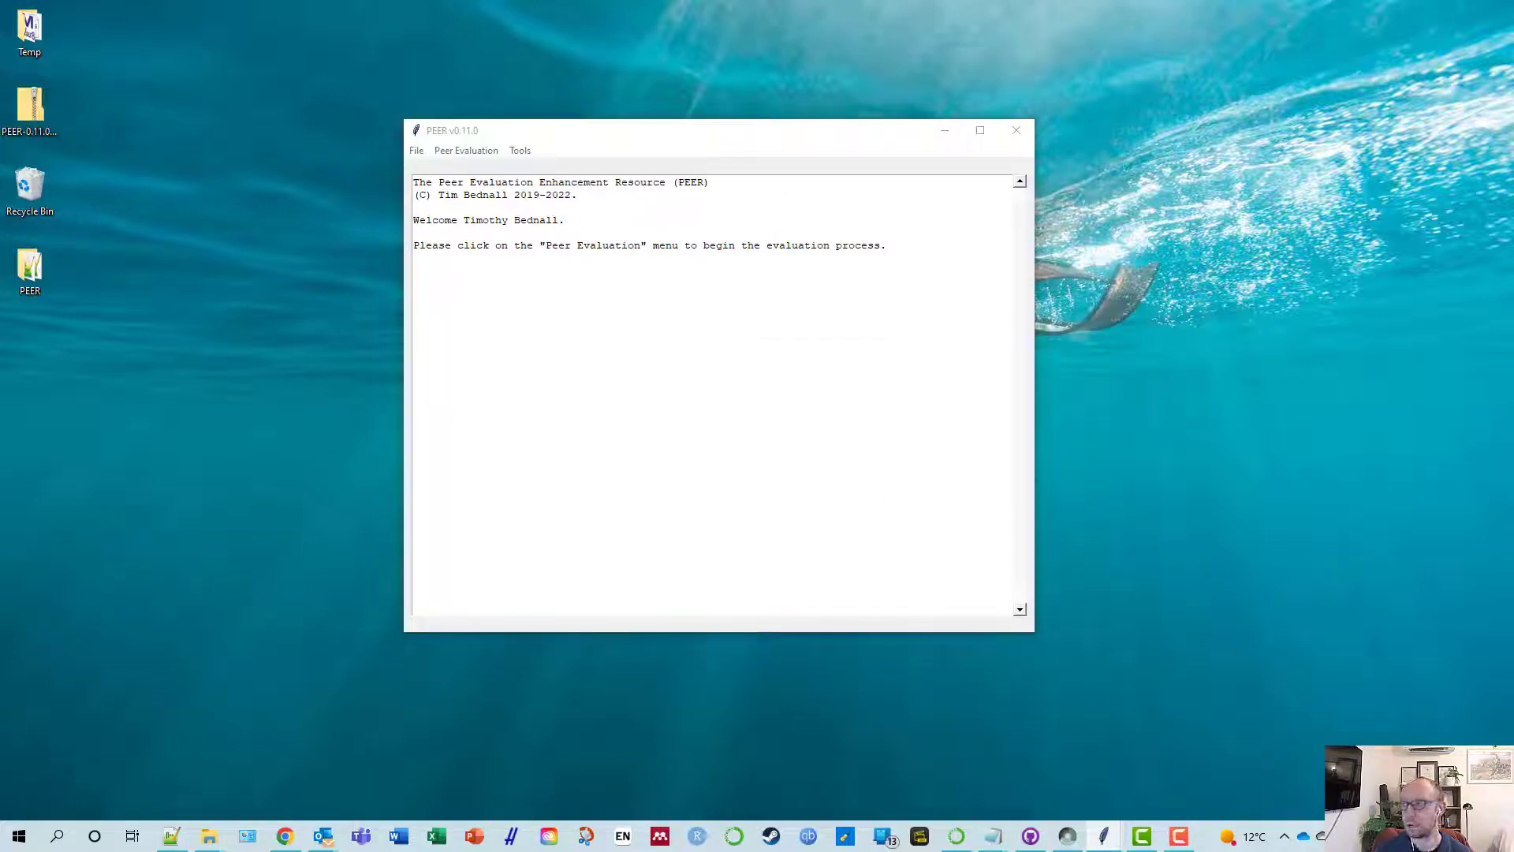
drag(960, 243, 845, 258)
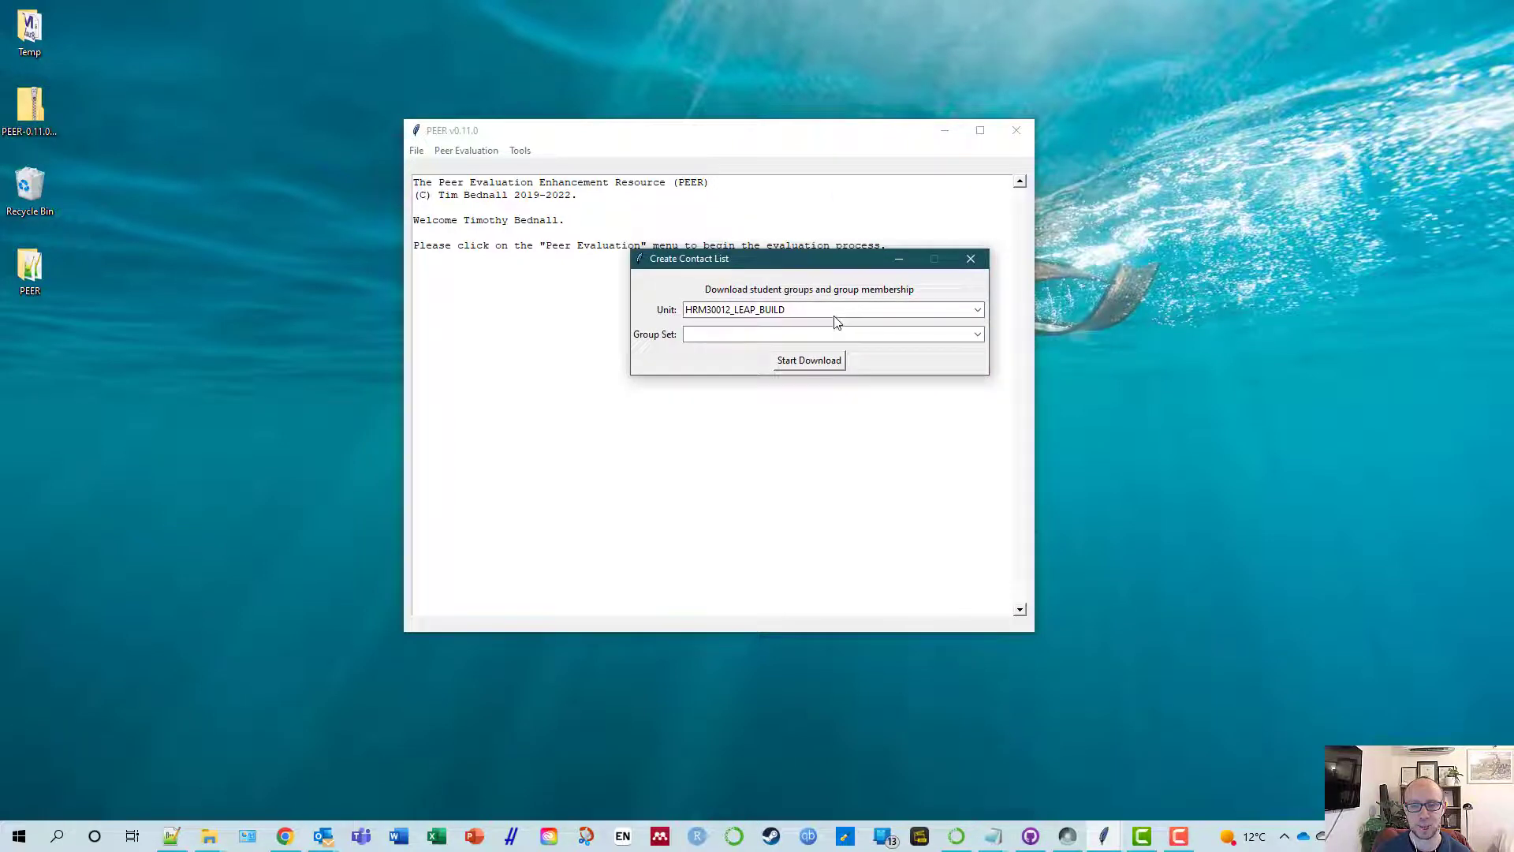
Step: Choose the SANDPIT_2 unit and the Team Project group set, and start downloading the group membership
click(977, 310)
drag(978, 344, 978, 420)
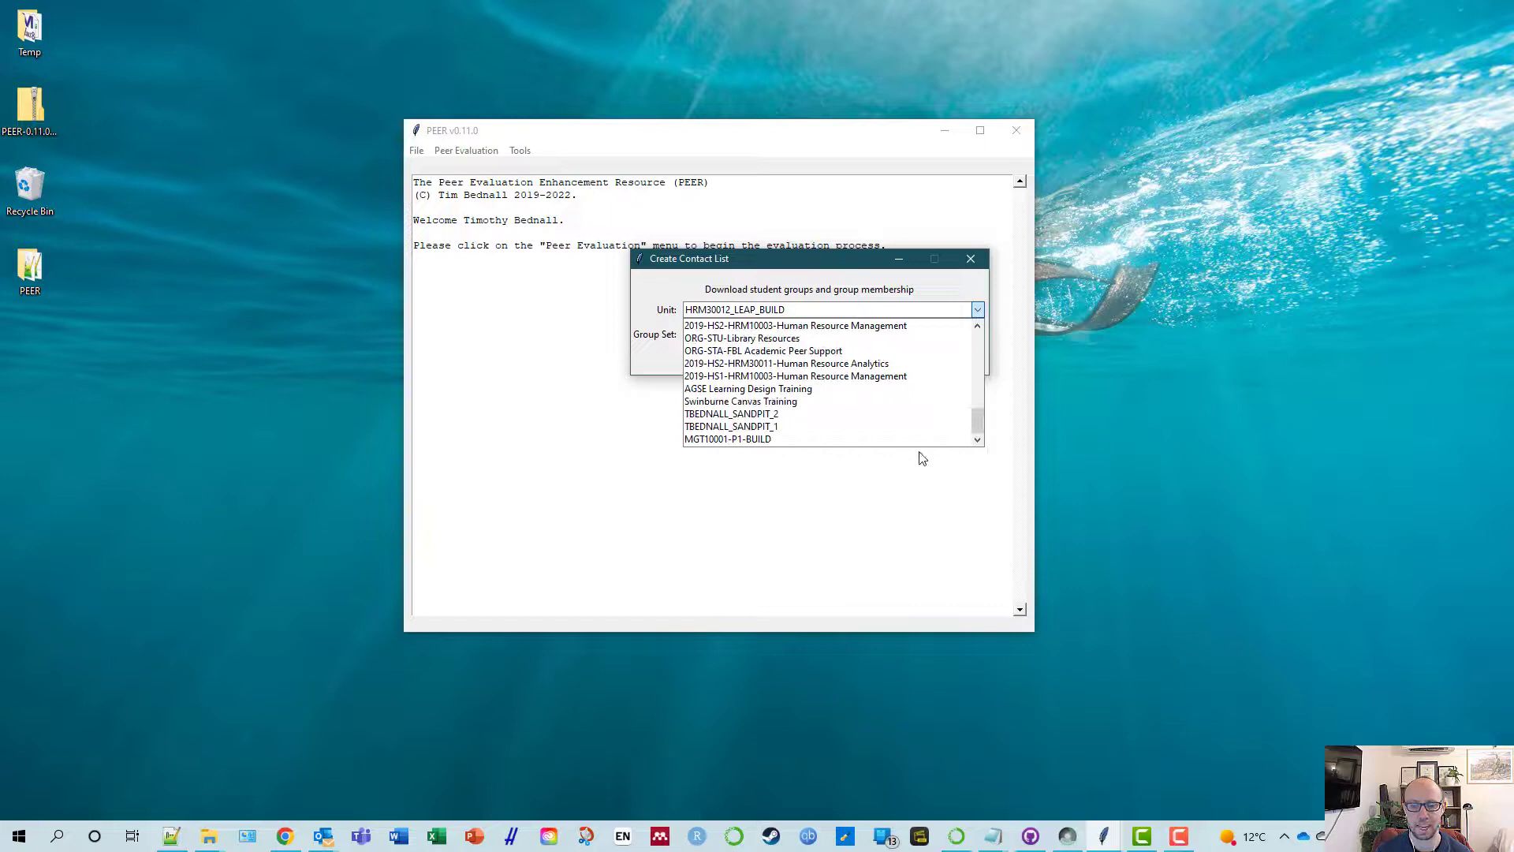
click(757, 414)
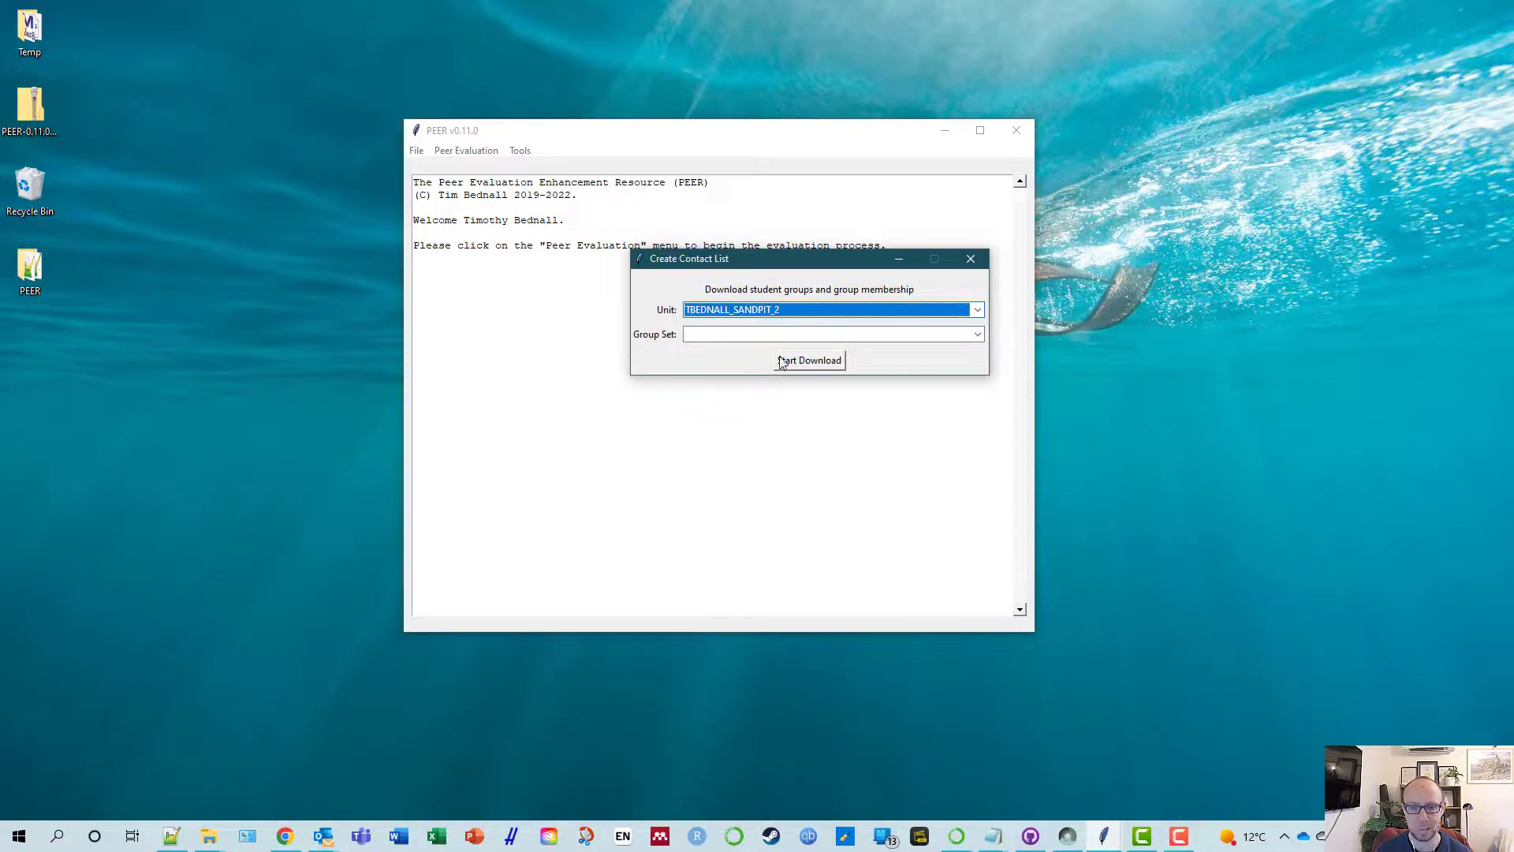
click(836, 338)
click(828, 347)
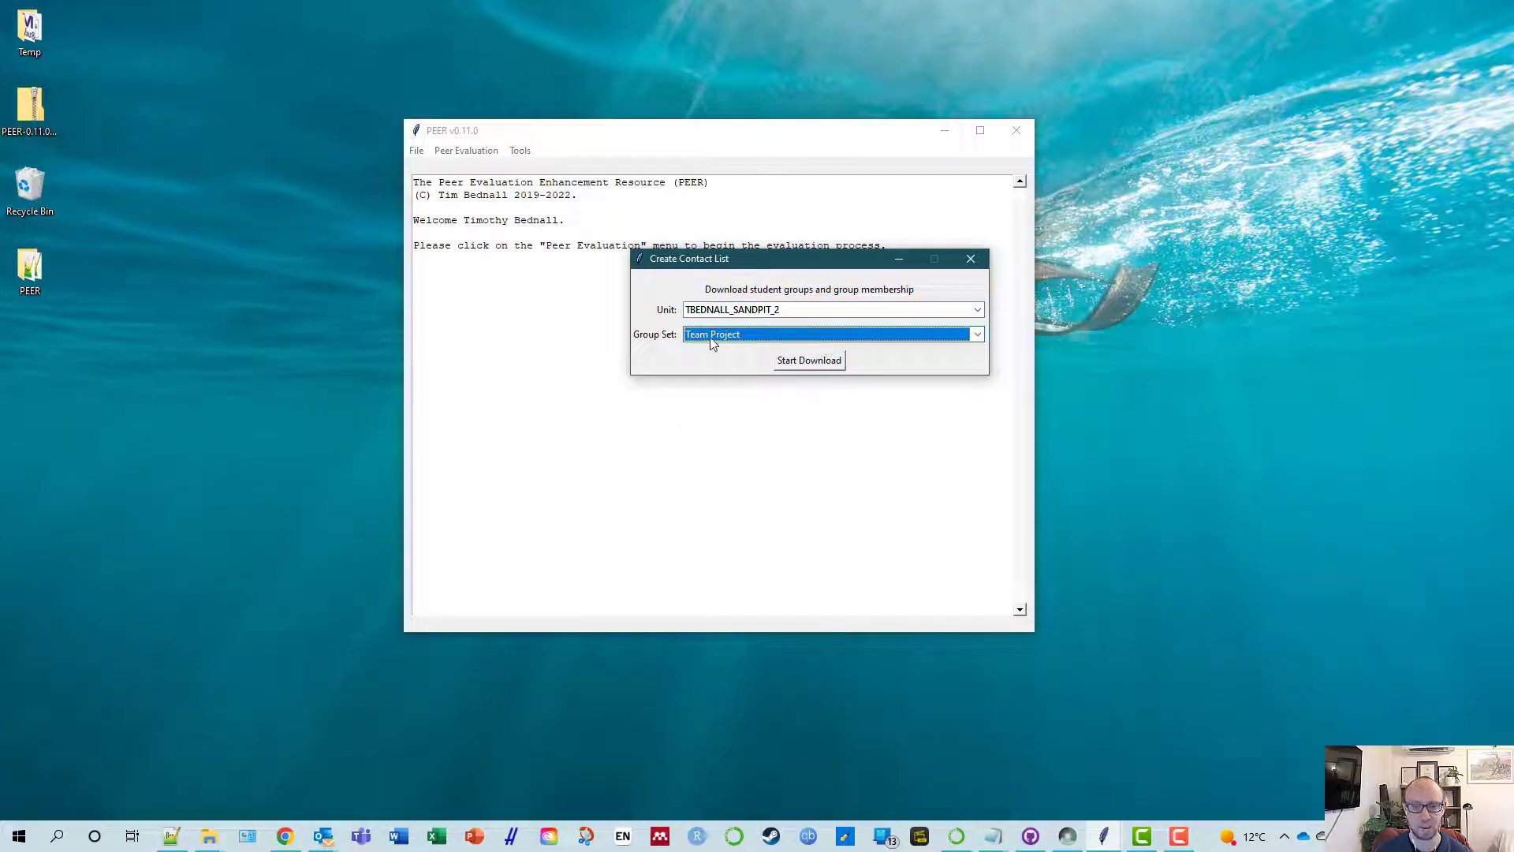
click(804, 364)
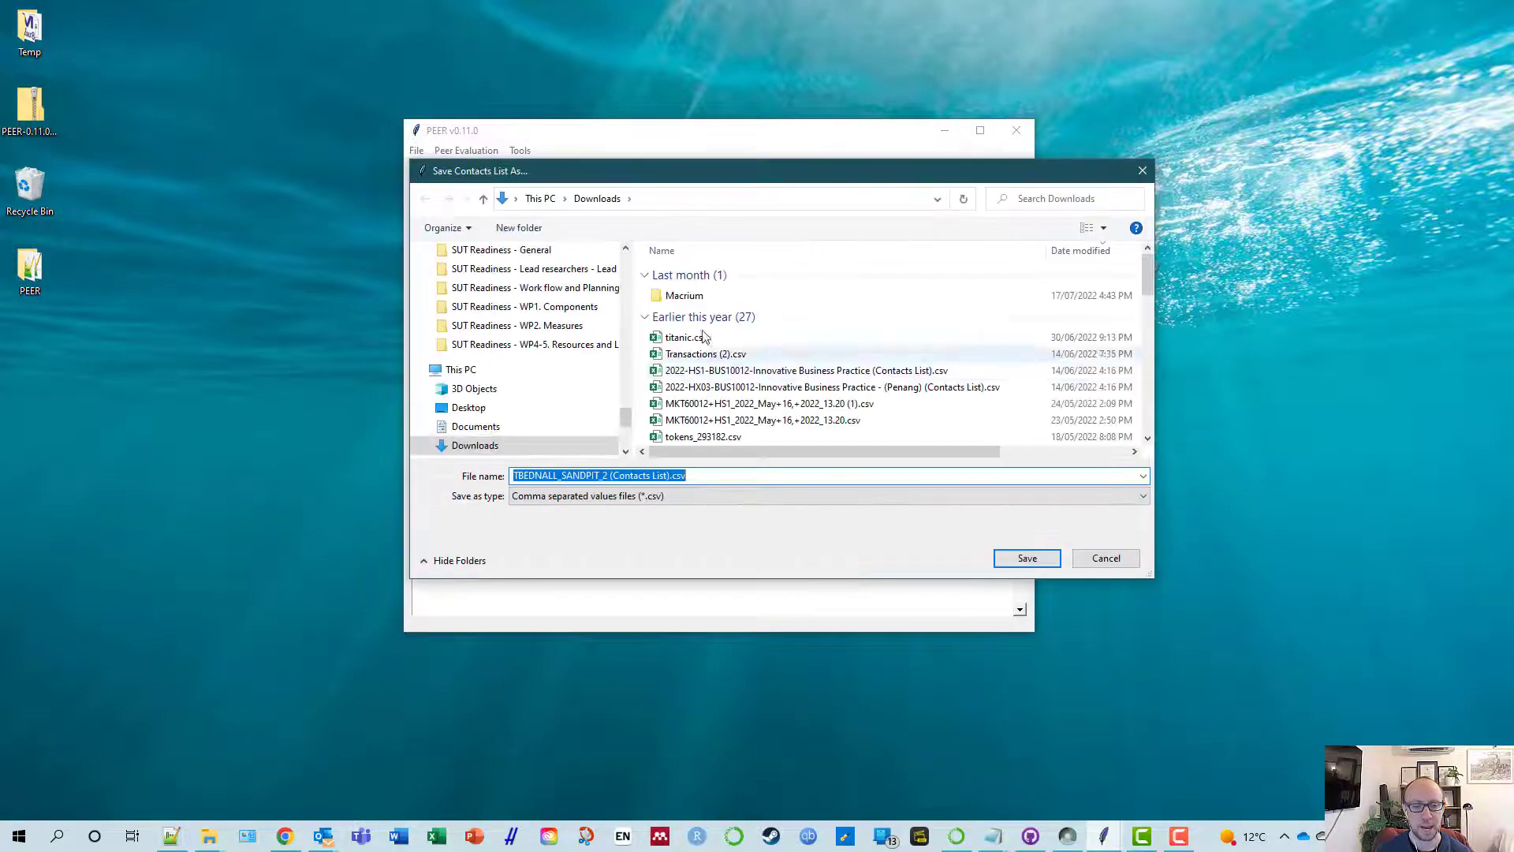
Step: Save the contacts list to the Desktop as a CSV file under its suggested name and dismiss the completion message
click(472, 407)
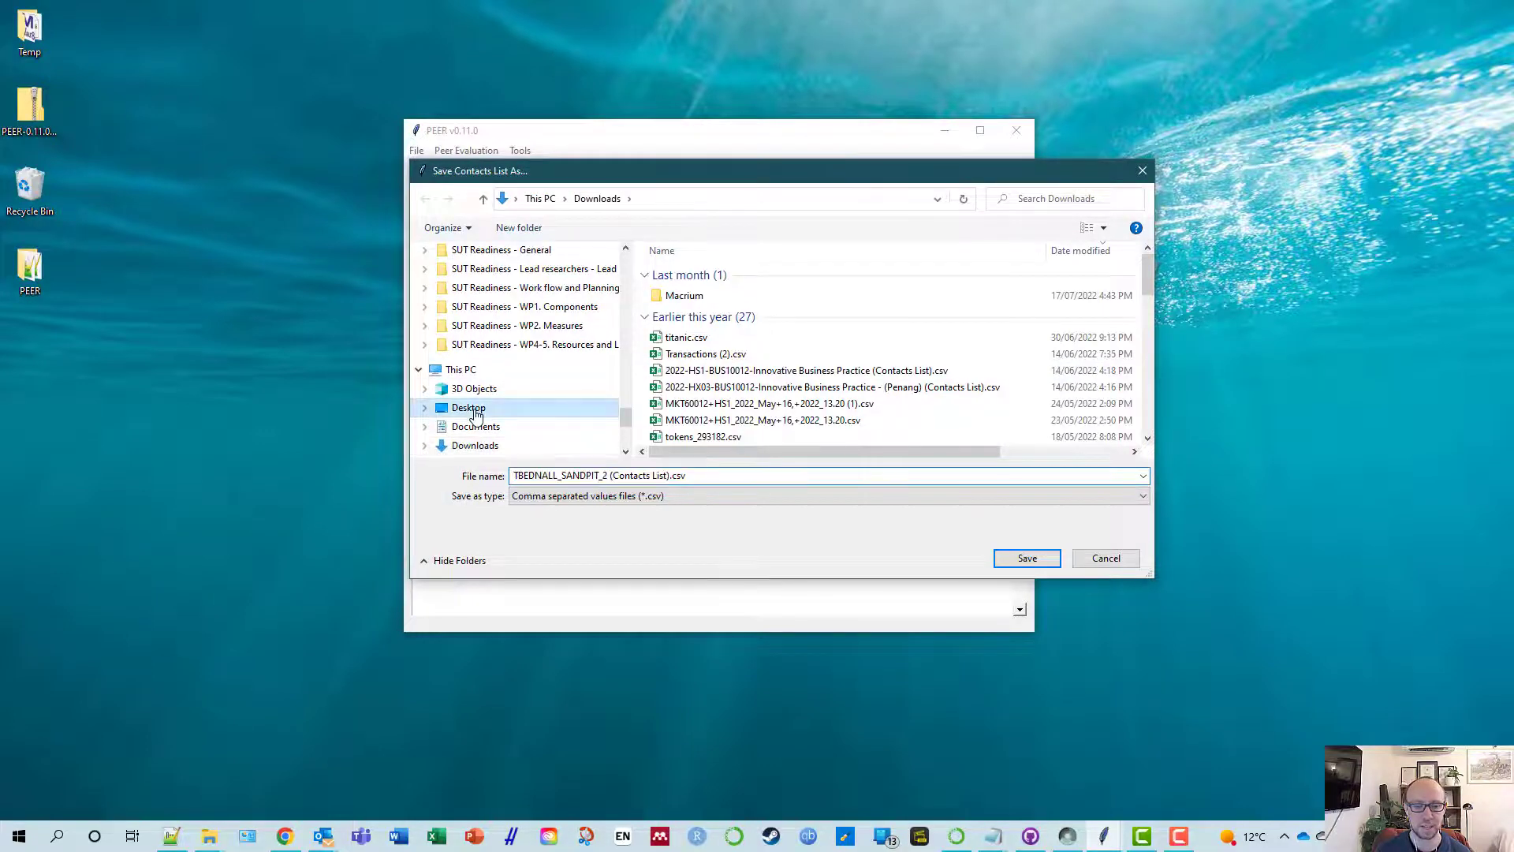
click(696, 475)
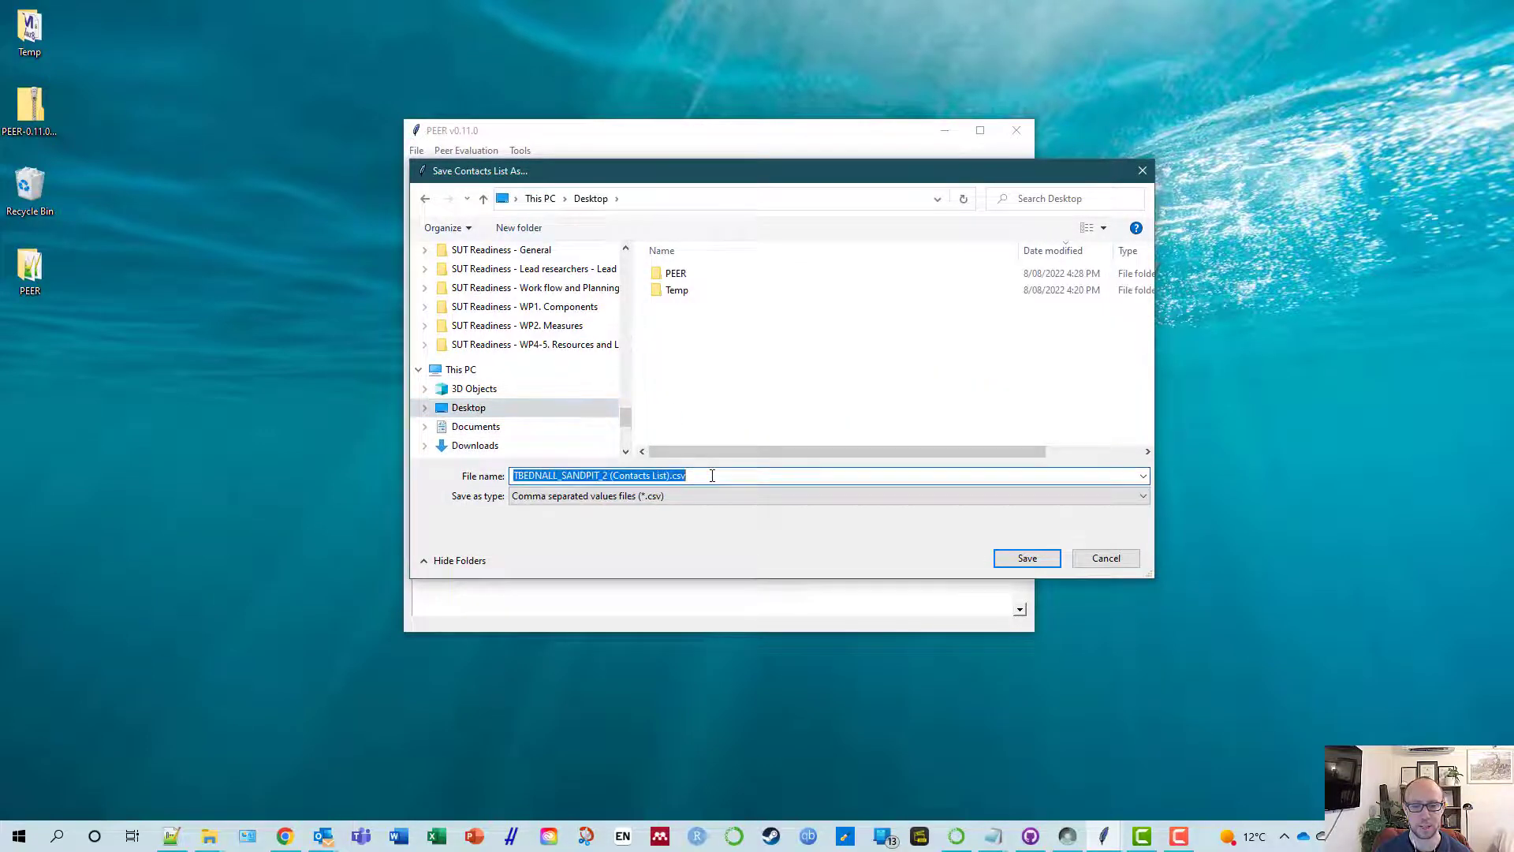
click(1029, 559)
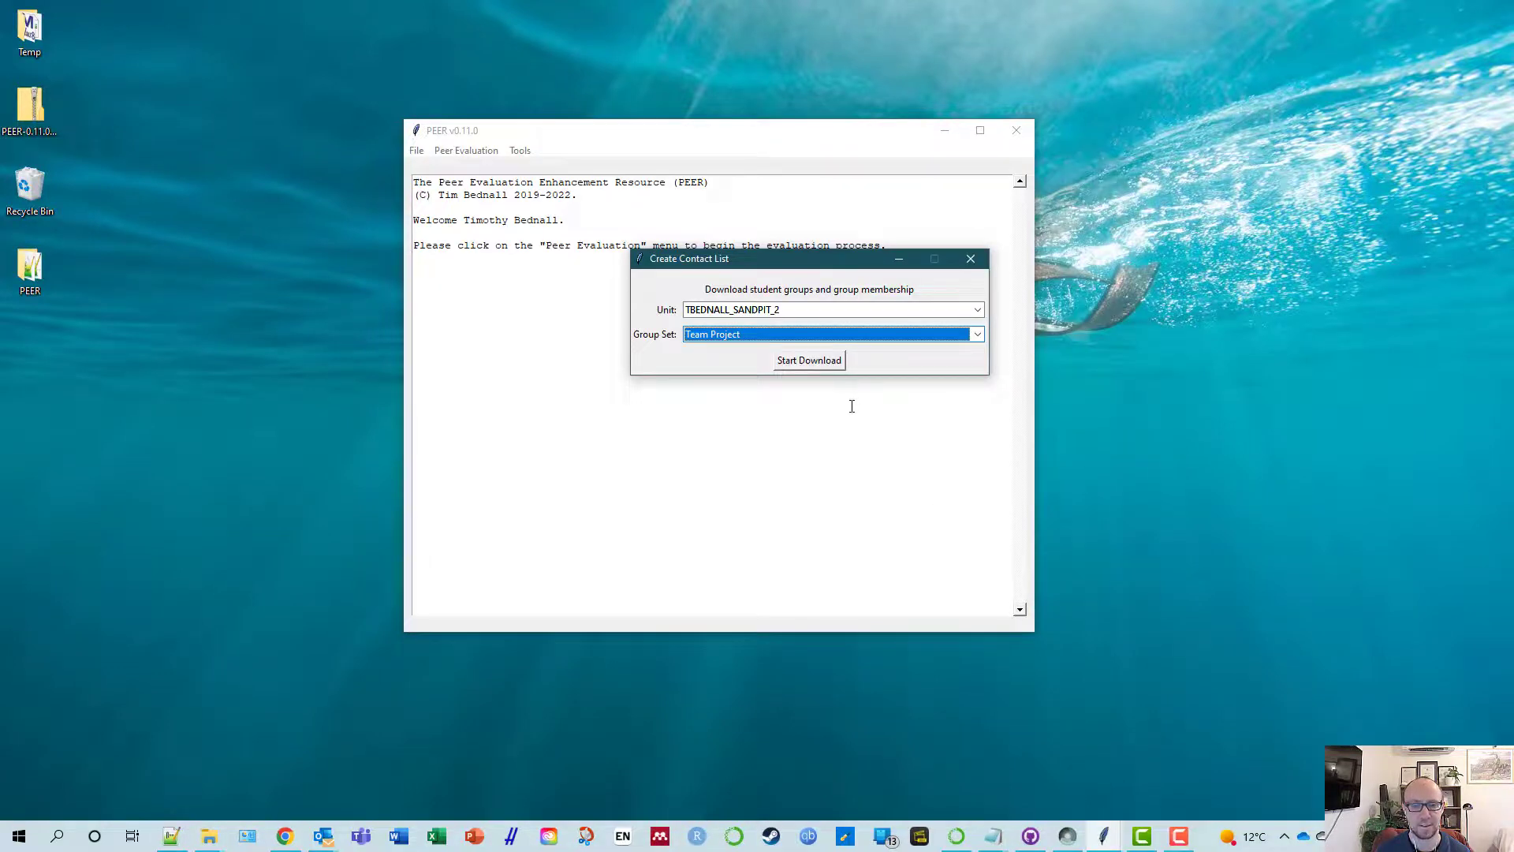
drag(750, 260, 846, 90)
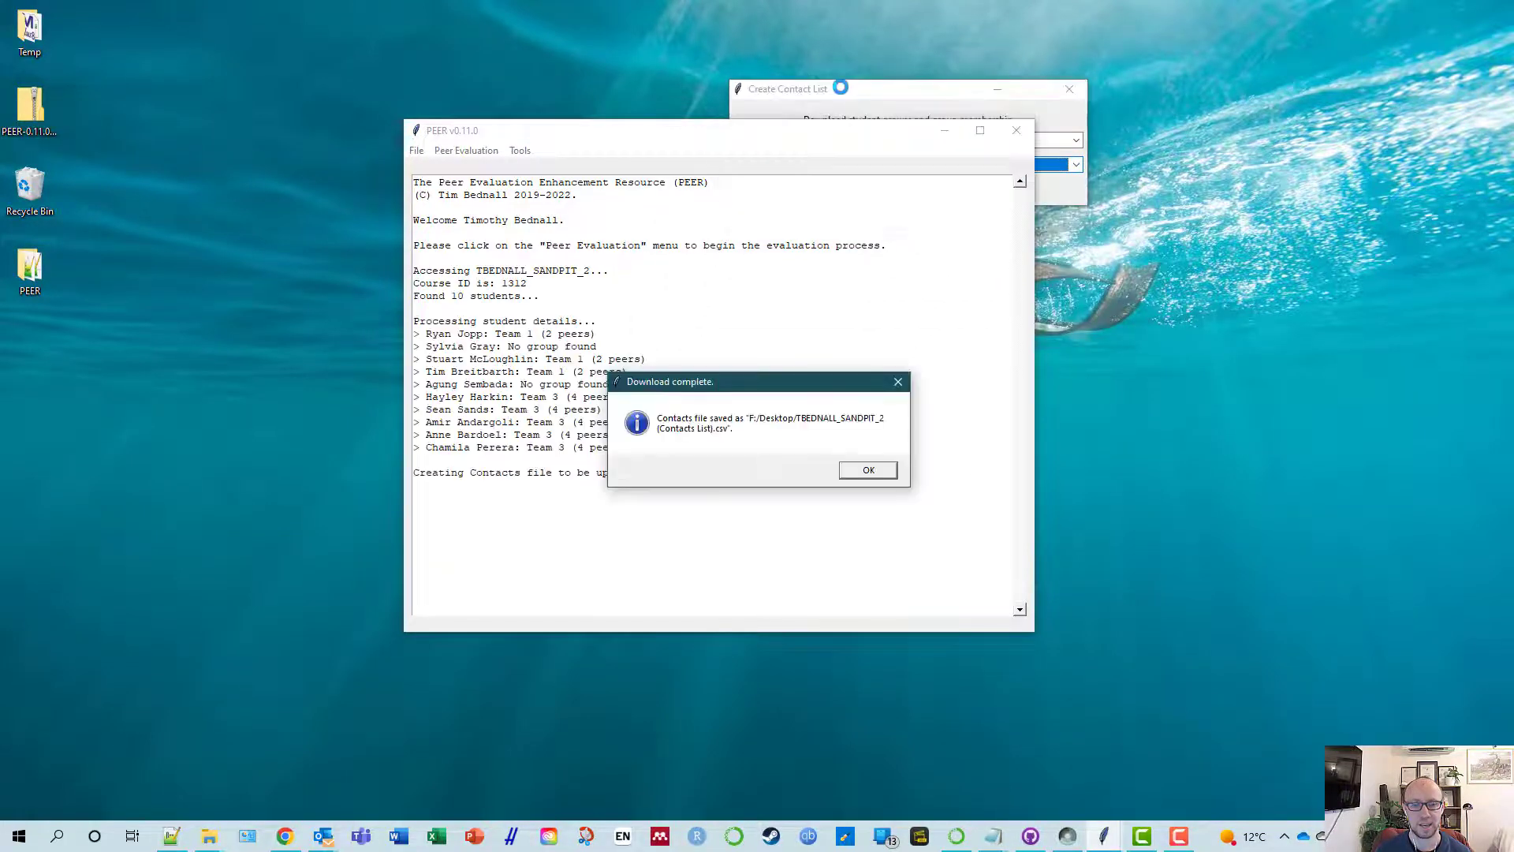
click(868, 471)
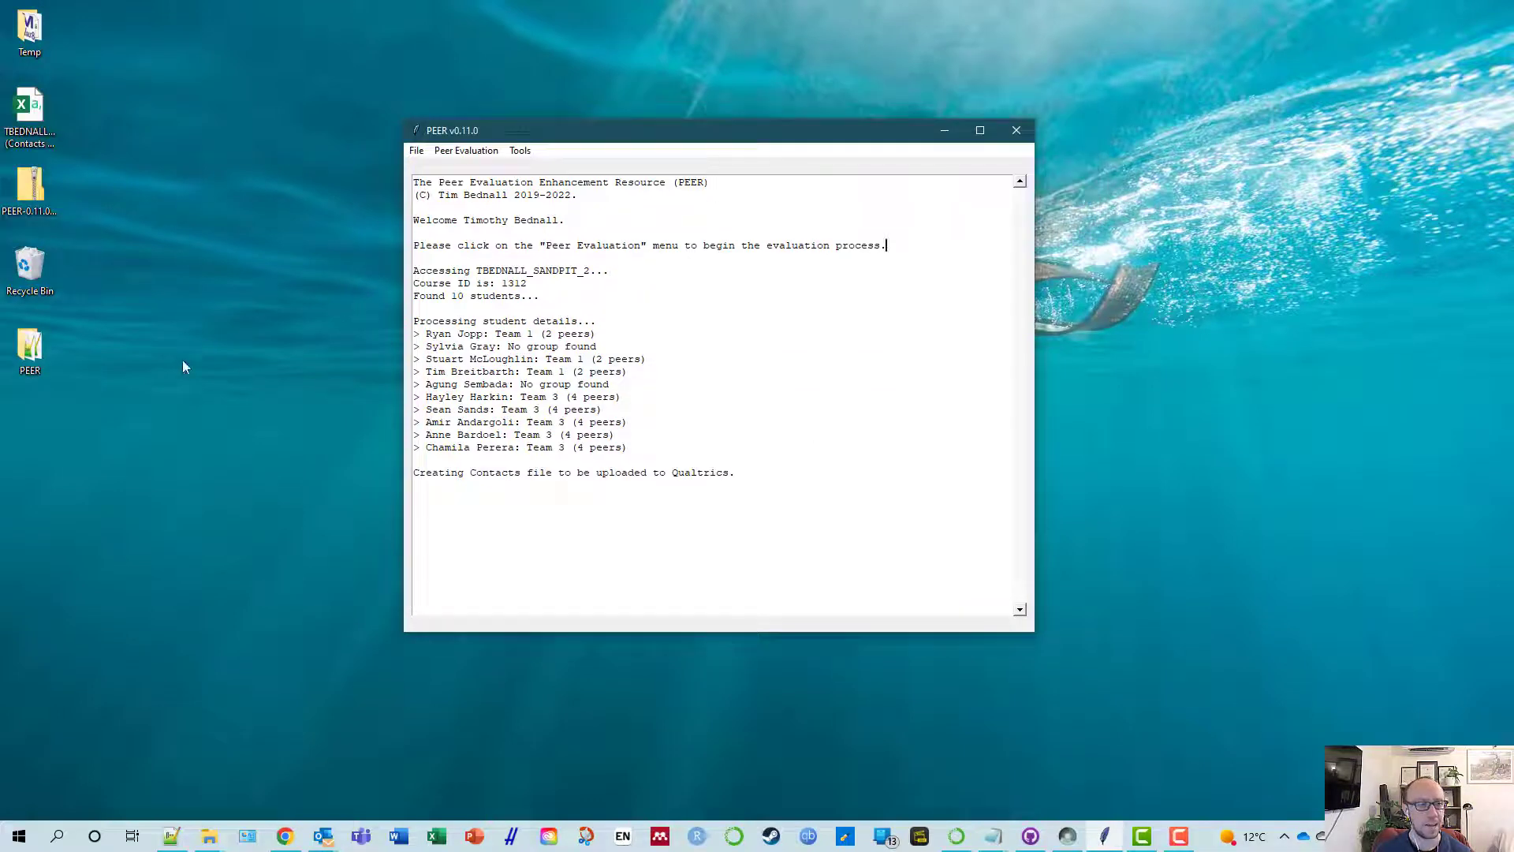
Step: Open the saved contacts CSV in Excel, discard the recovered files, examine the student and peer columns, and close the workbook
click(31, 118)
double_click(33, 124)
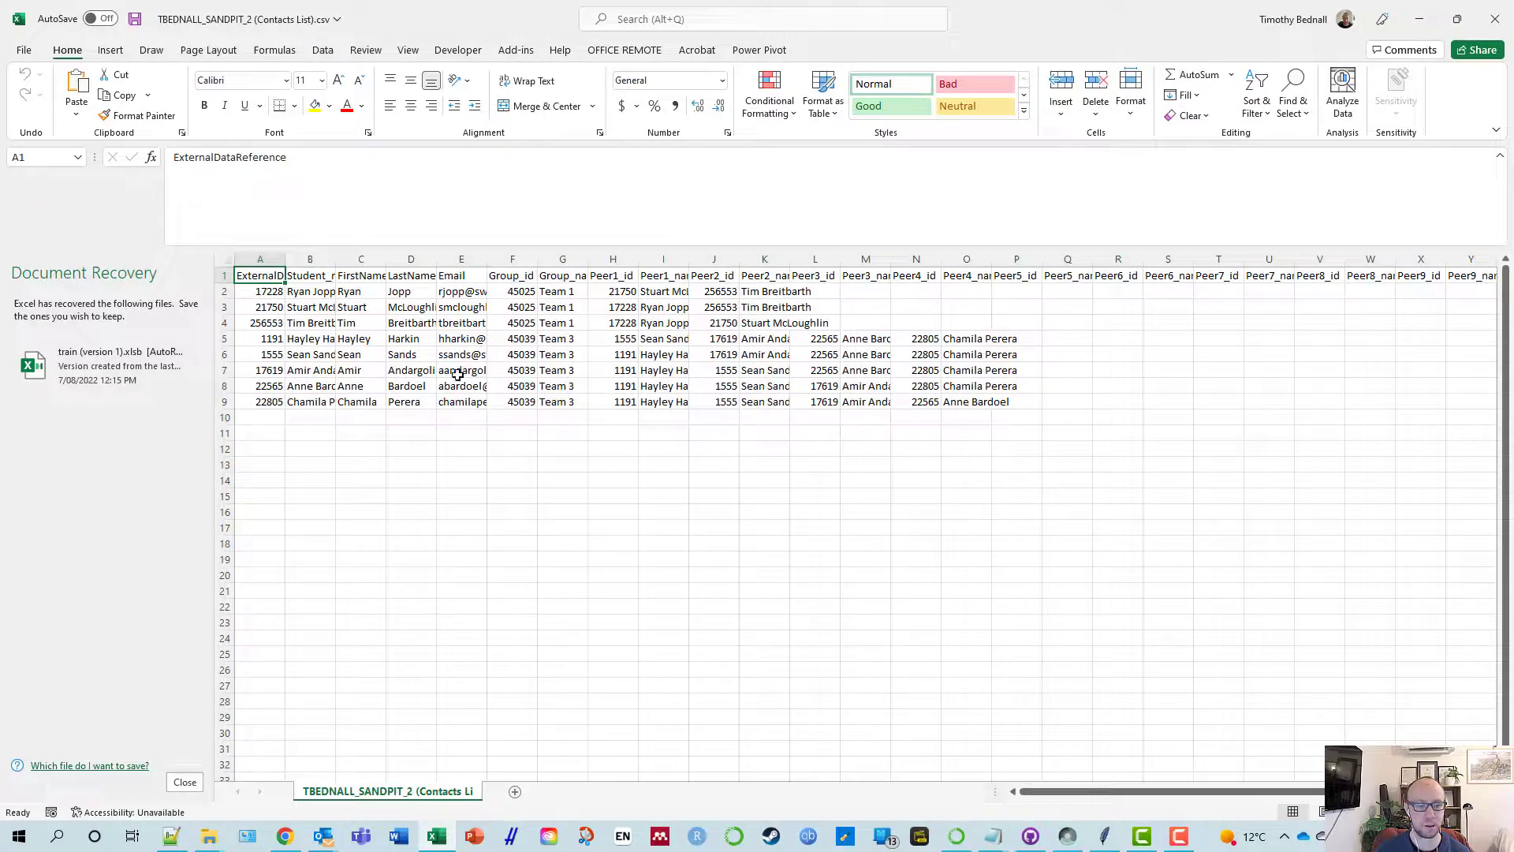
click(184, 781)
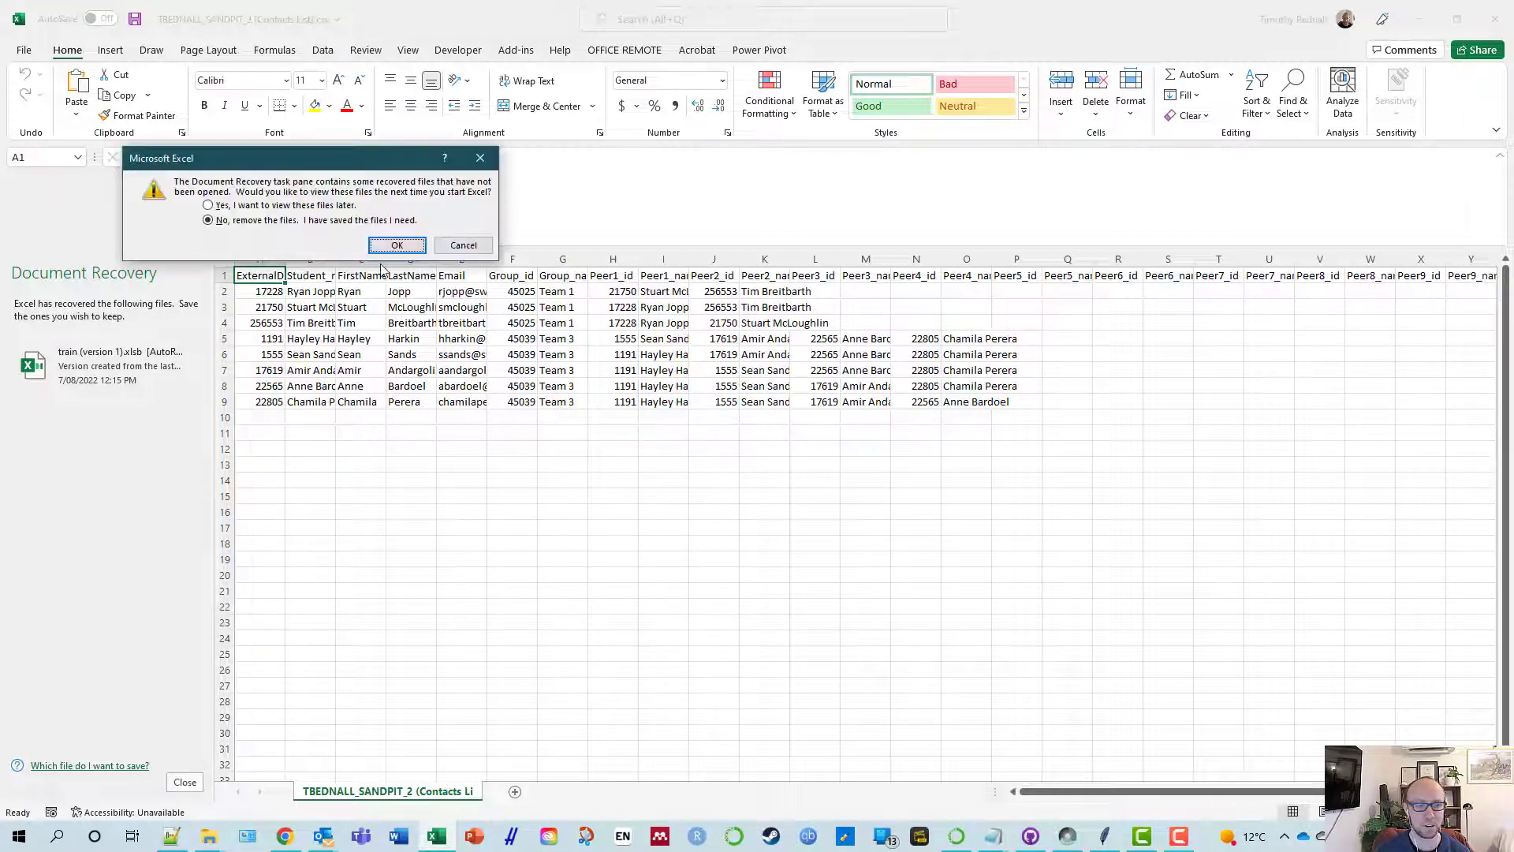
click(397, 244)
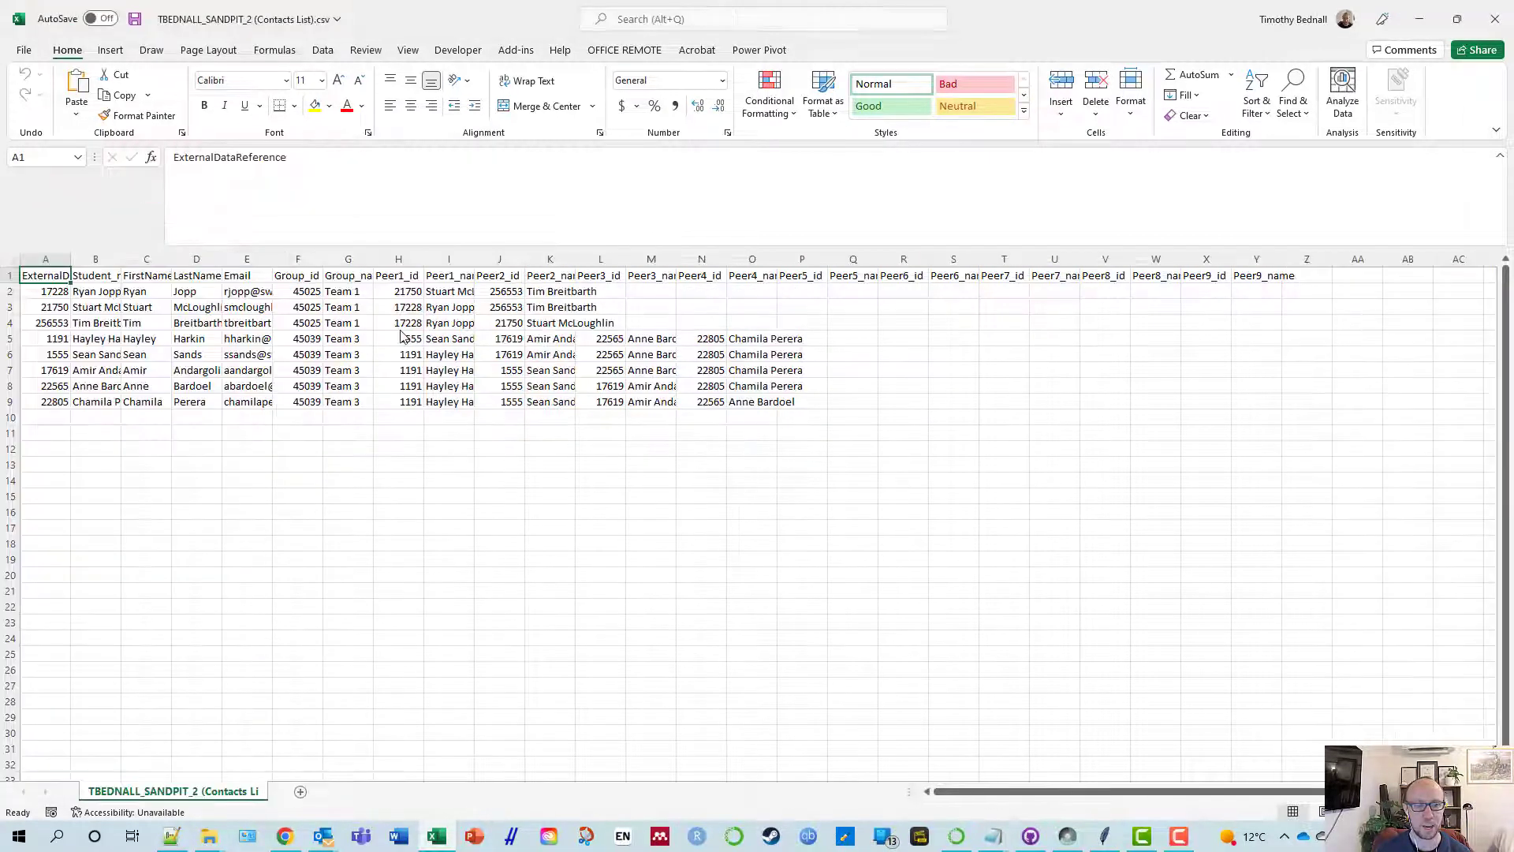
click(1498, 19)
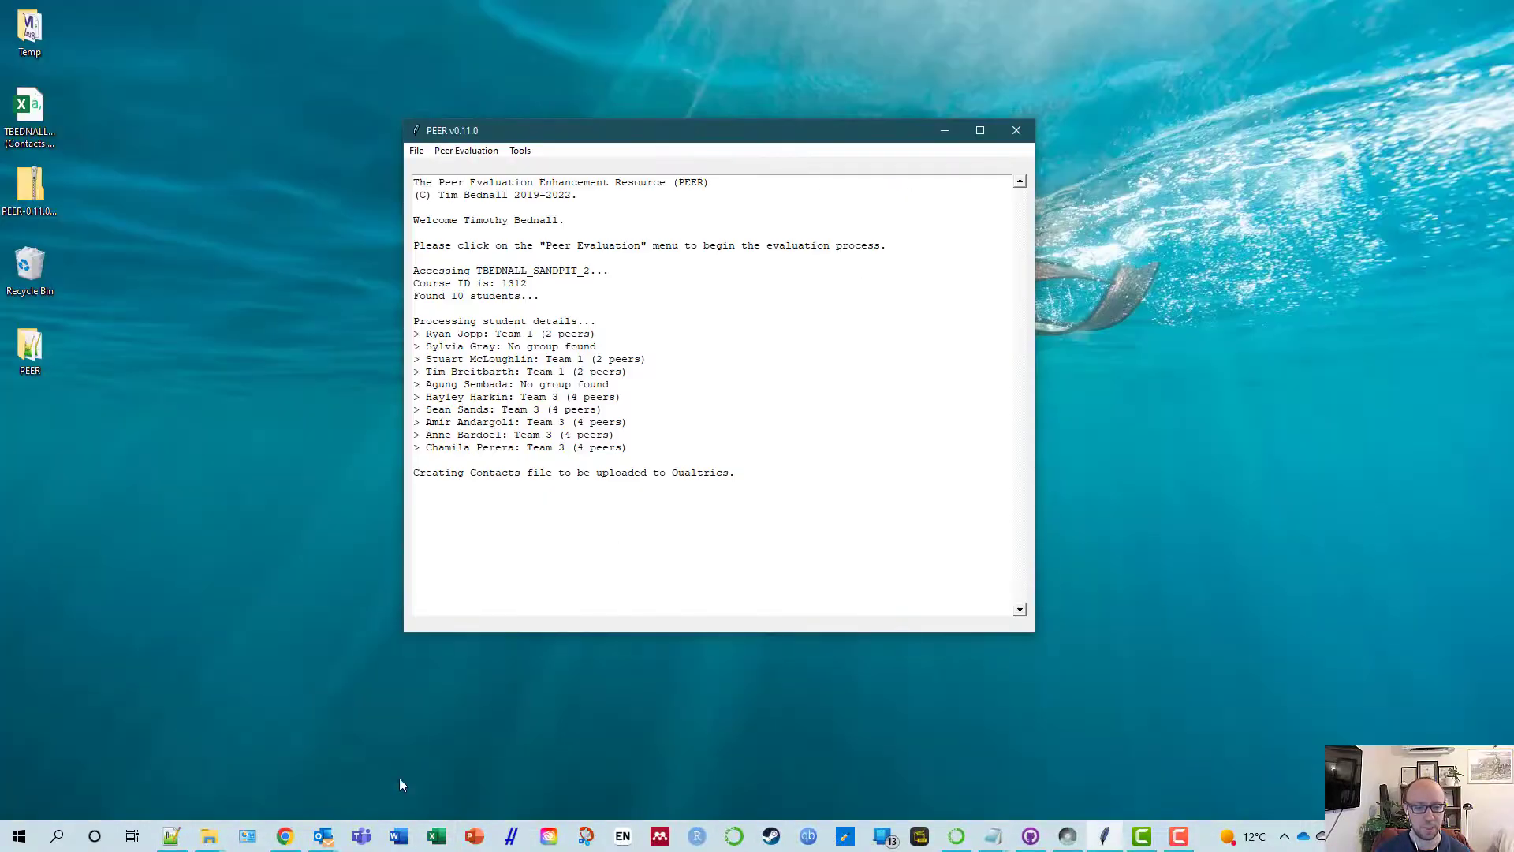
Step: Switch to Qualtrics in Chrome and create a directory contact list named "Peer Evaluation Demo"
click(286, 837)
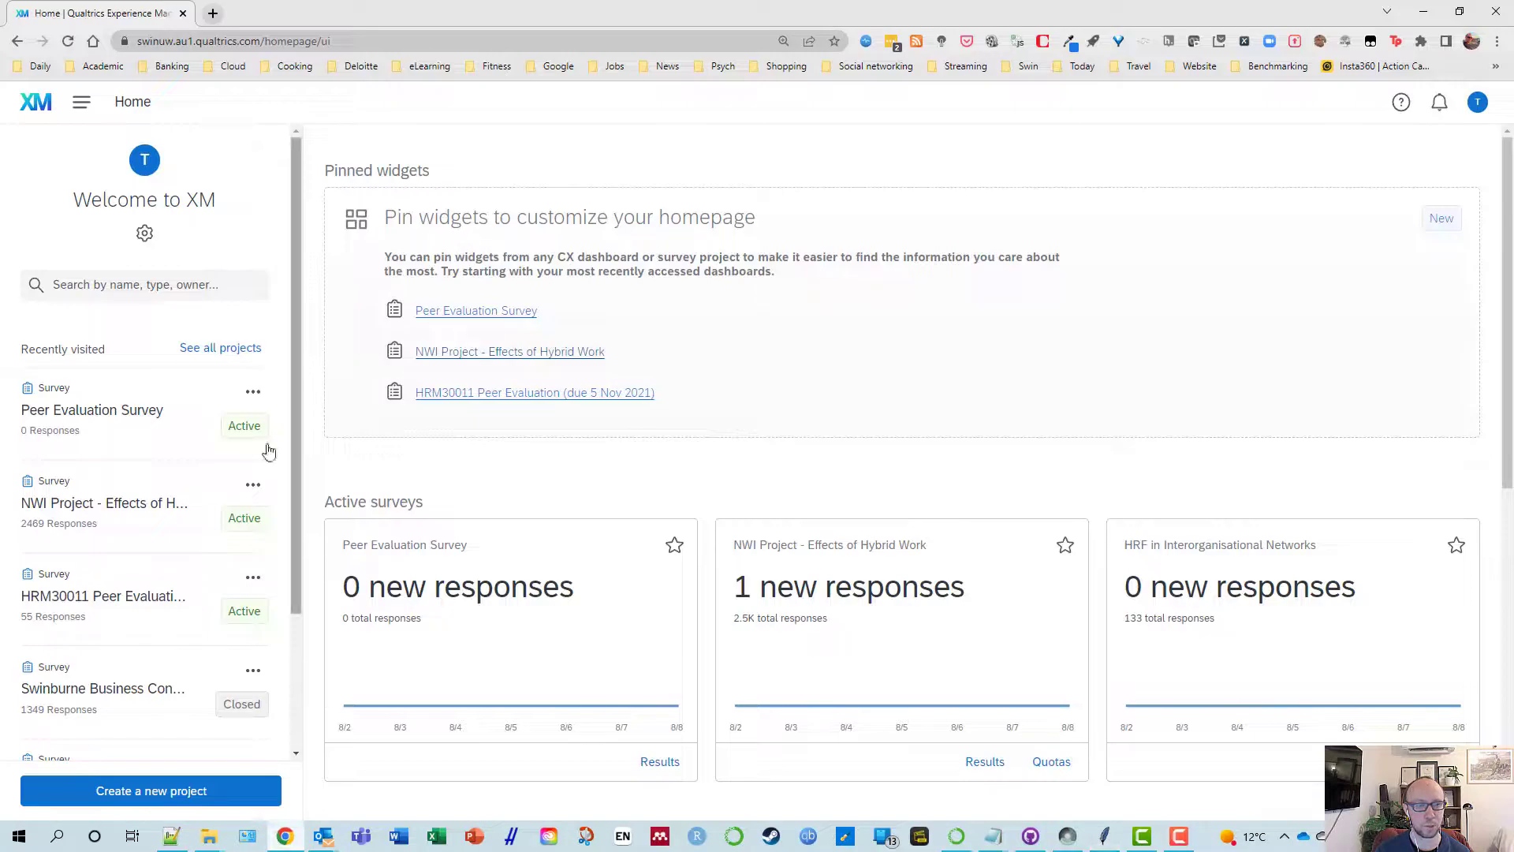
click(82, 107)
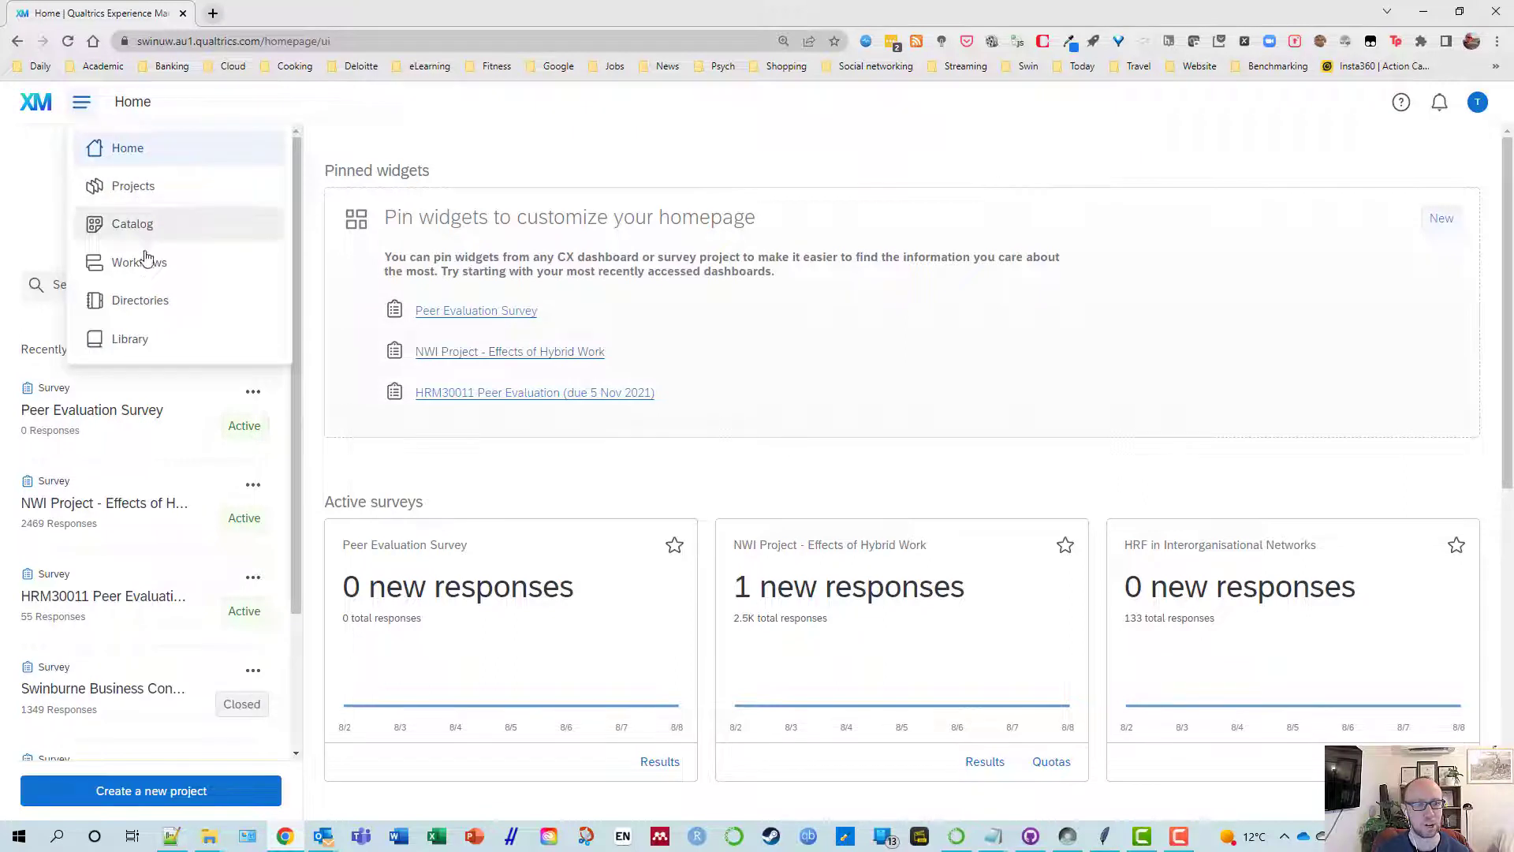
click(153, 308)
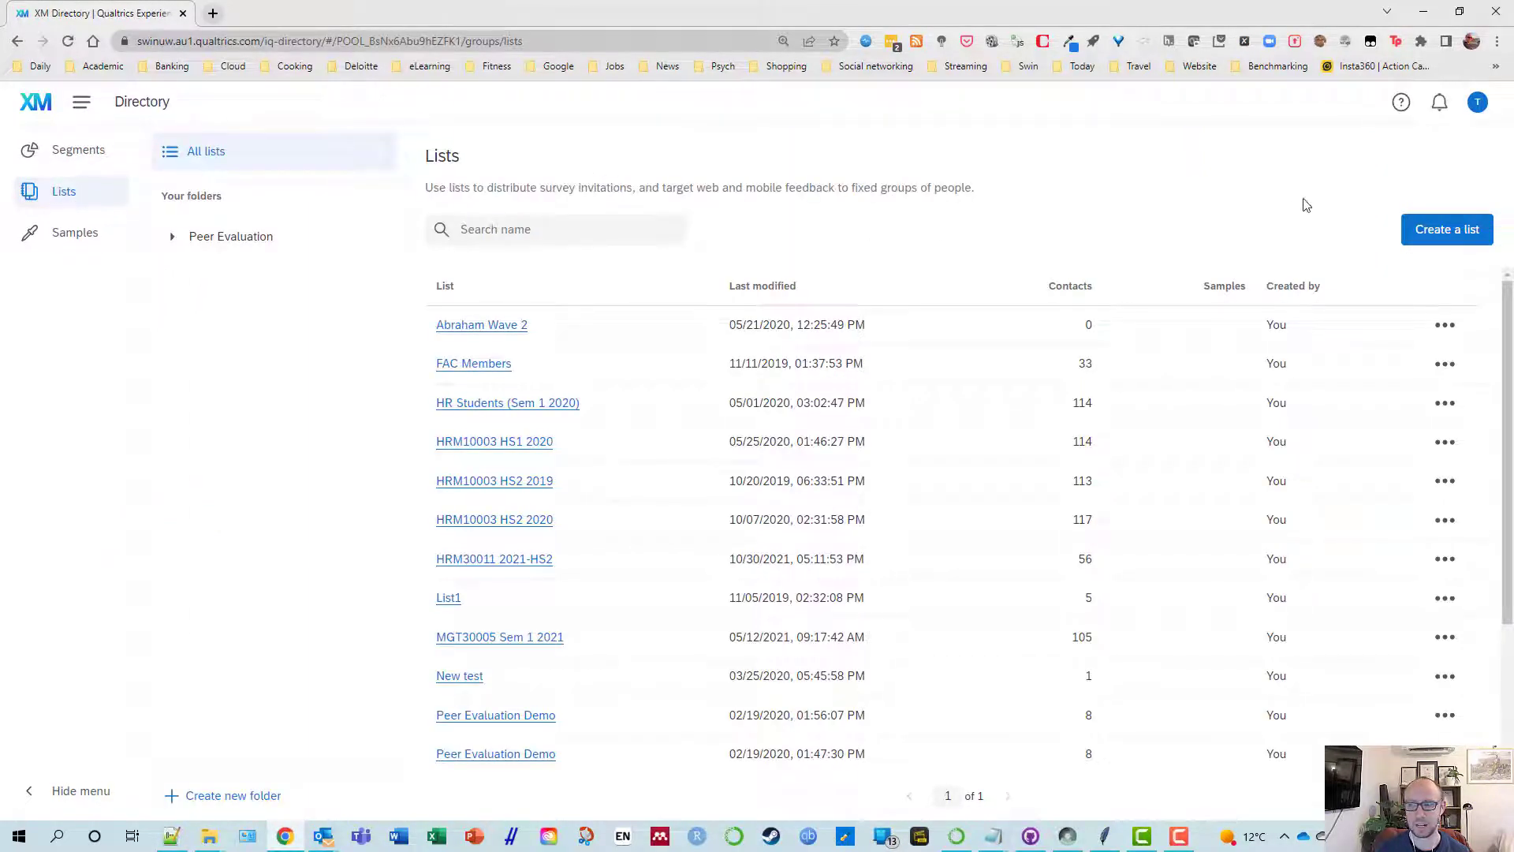
click(1430, 236)
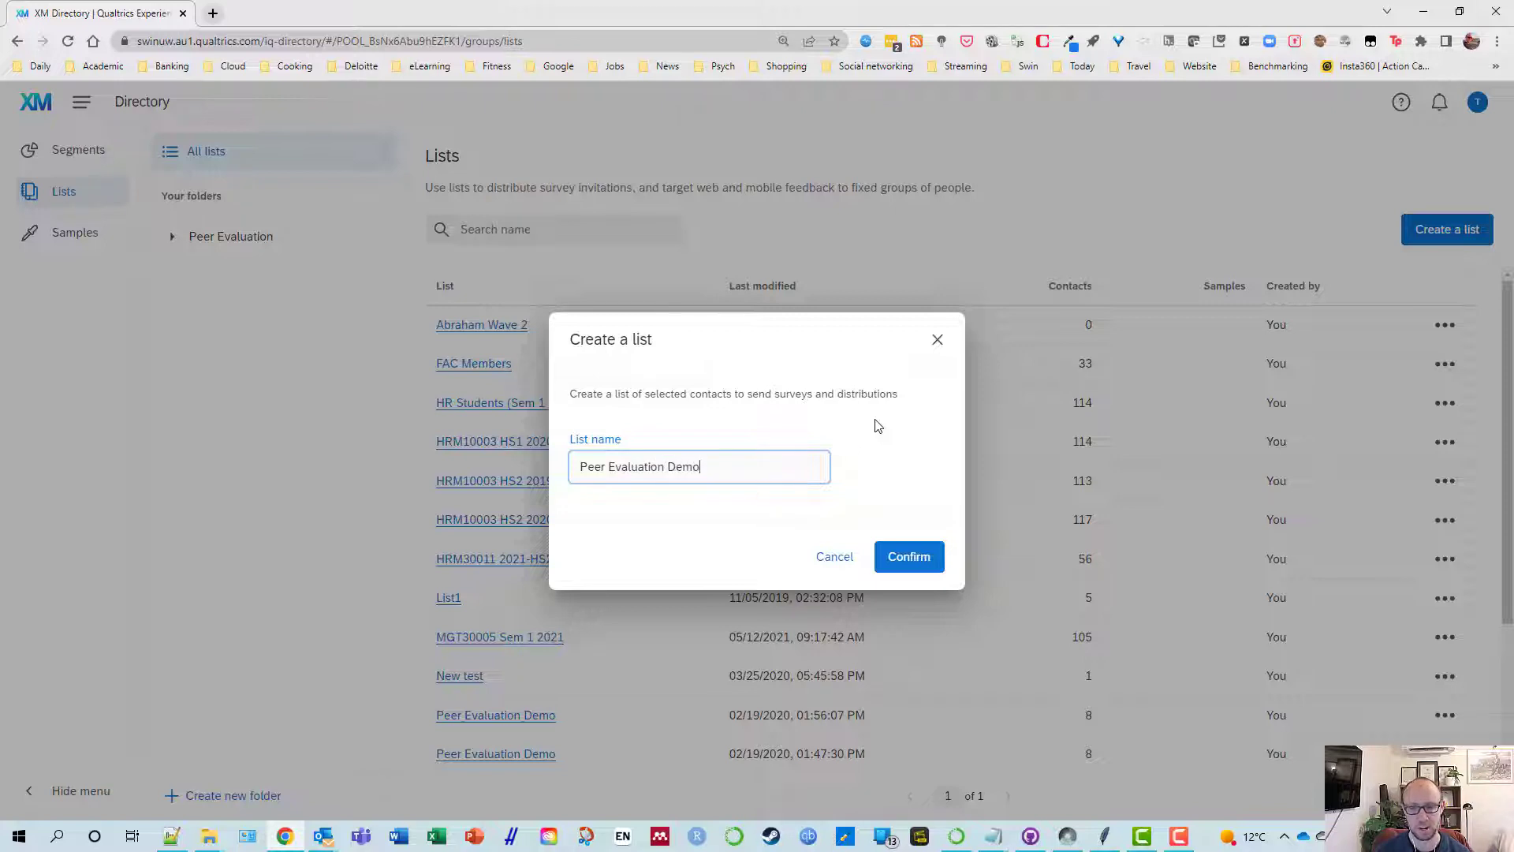
click(907, 559)
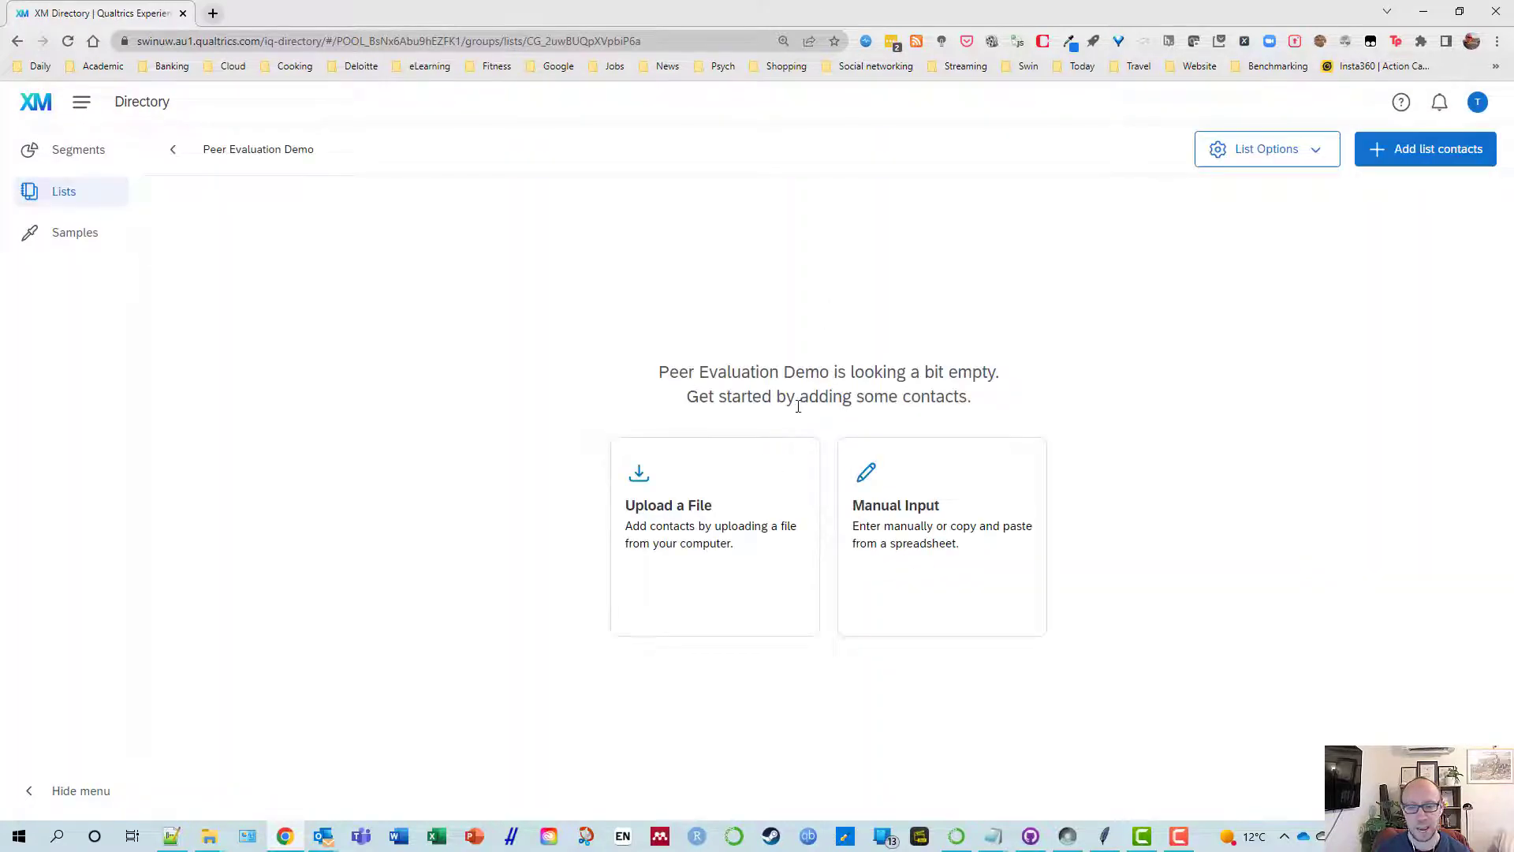
Step: Choose file upload for adding contacts and select the SANDPIT_2 Contacts List CSV from the Desktop
click(646, 489)
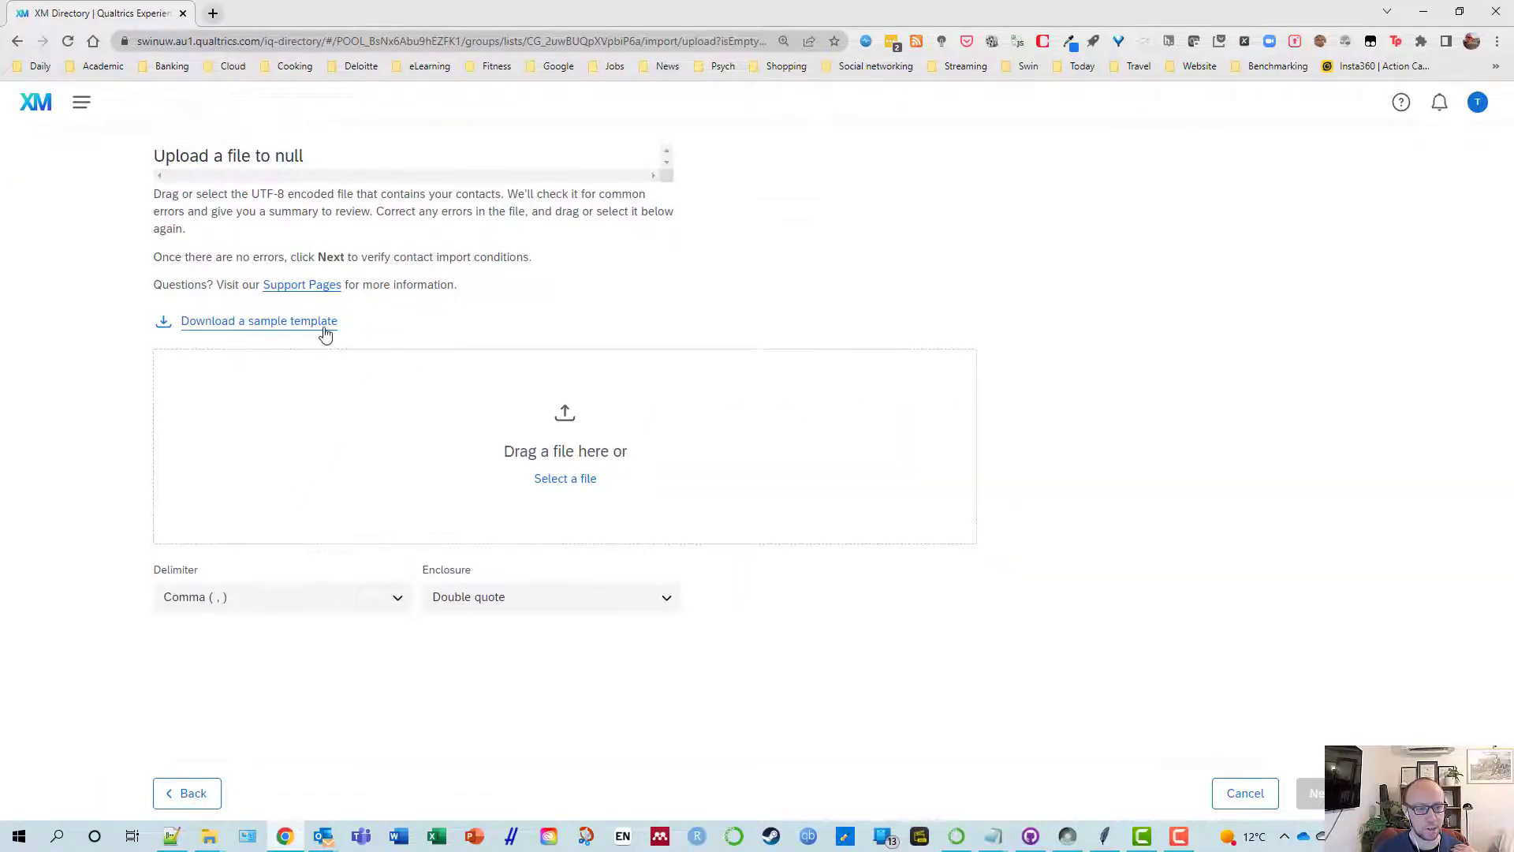
click(565, 481)
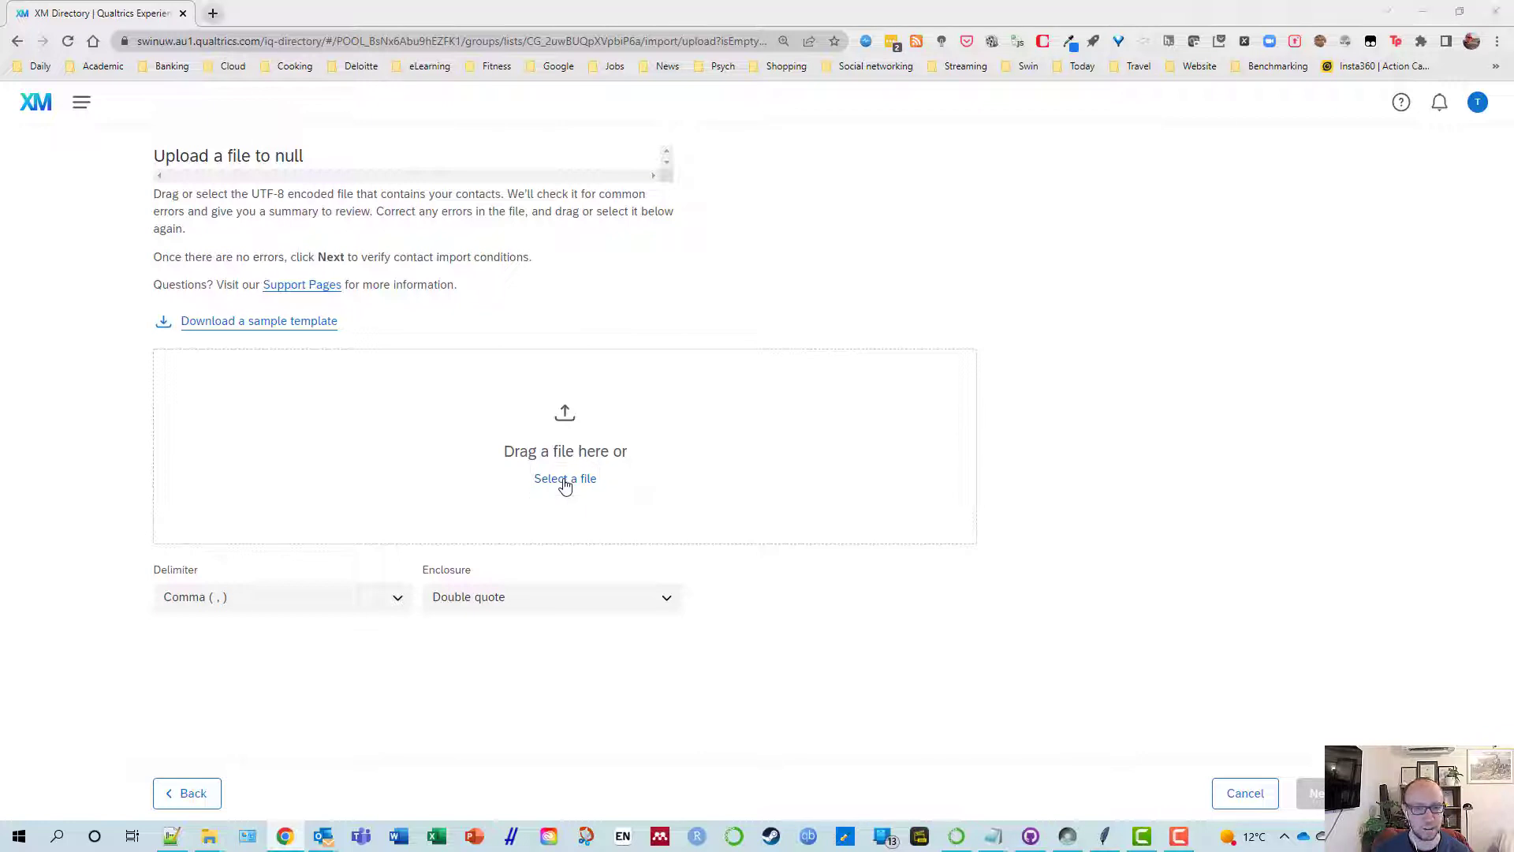
click(337, 560)
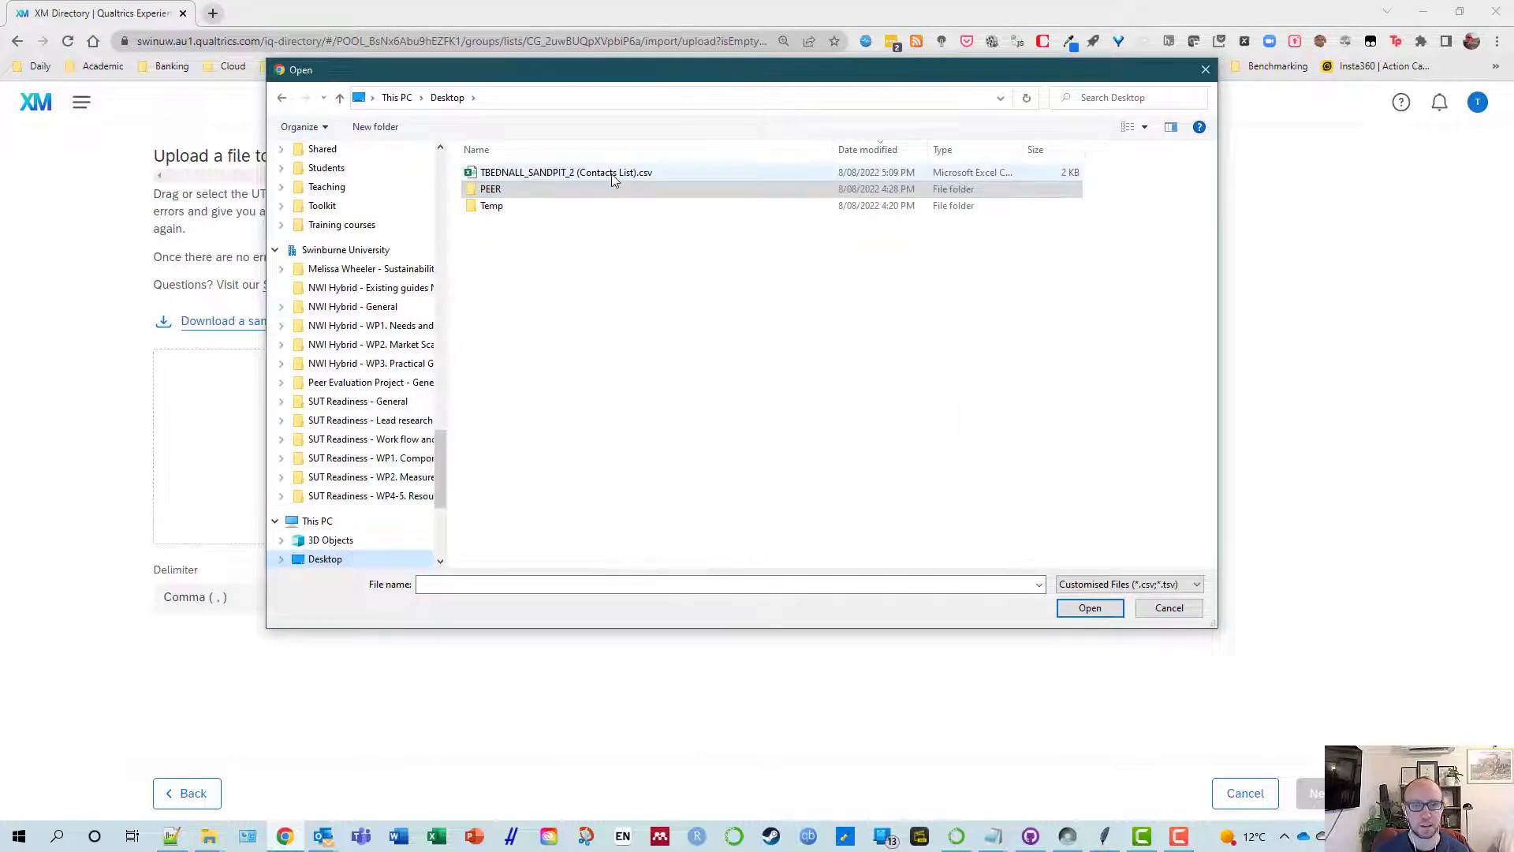
click(614, 175)
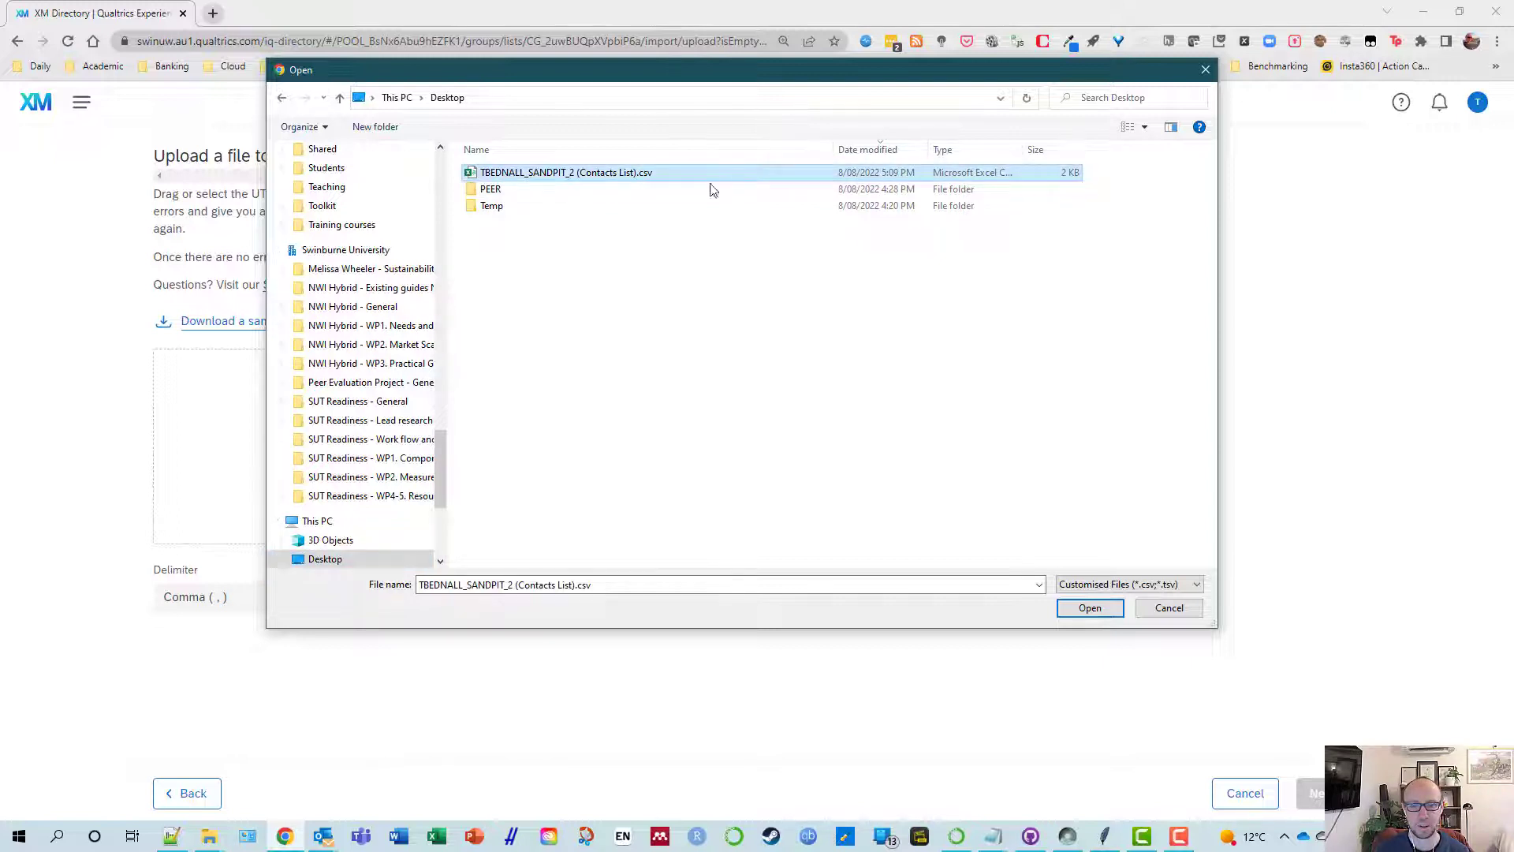
click(1091, 609)
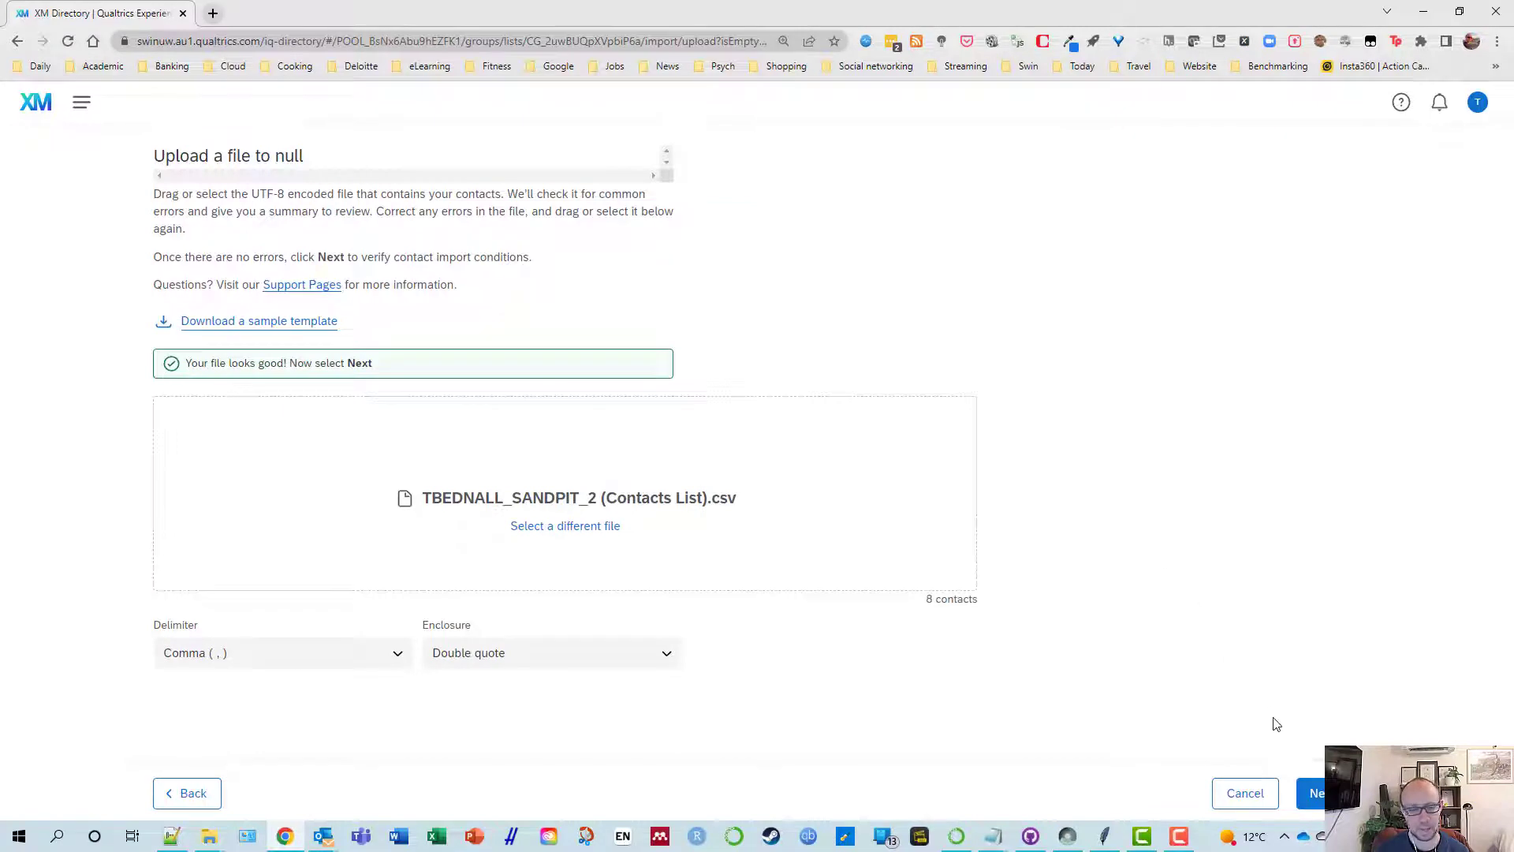
Step: Proceed to the contact import conditions, check the field mappings, and upload the file with the mappings as they are
click(1317, 795)
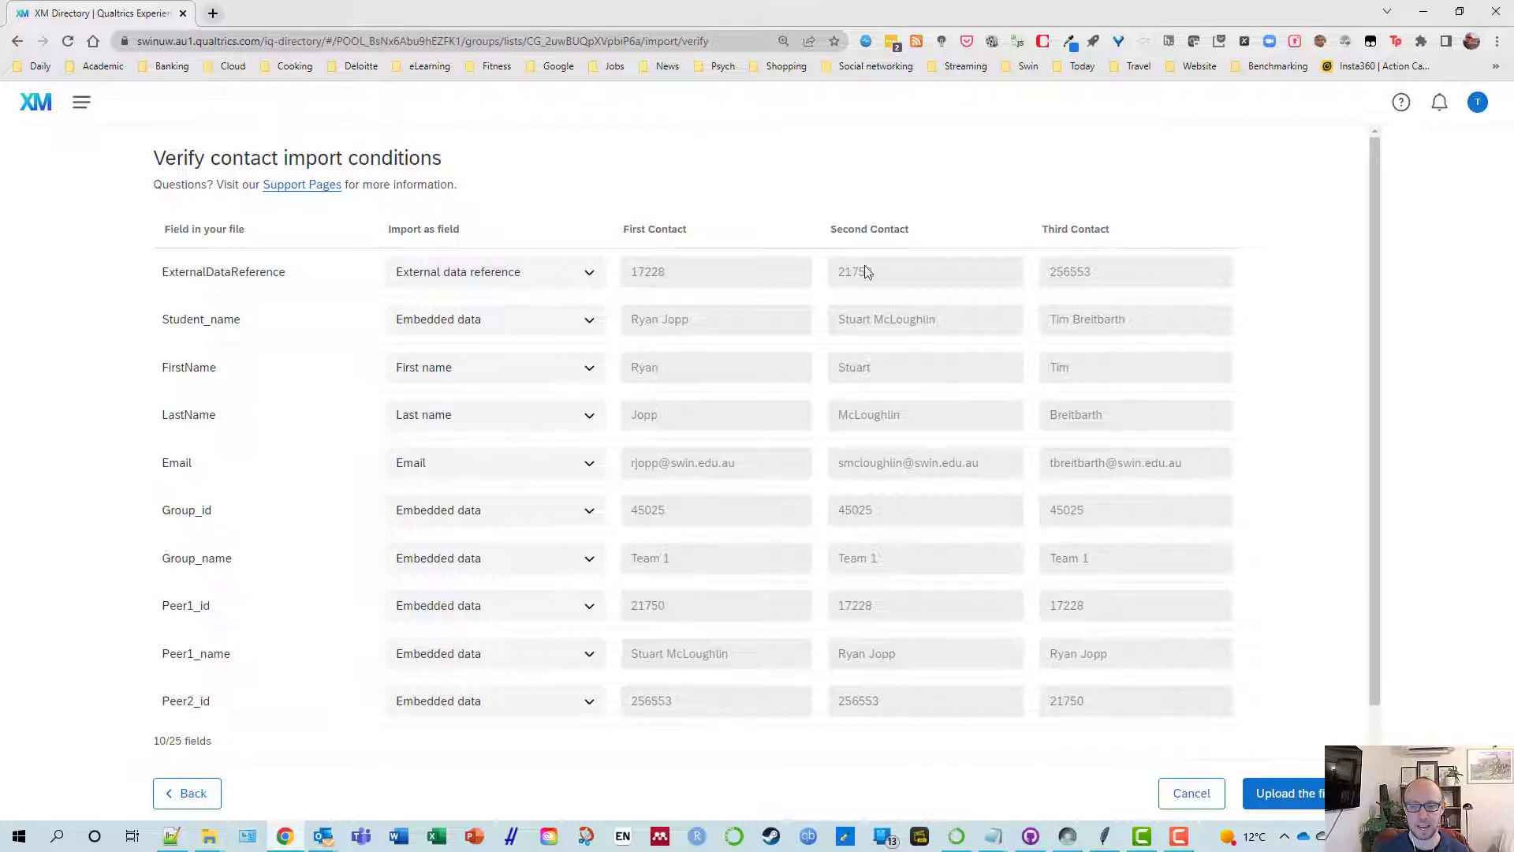
scroll(908, 489, down, 1)
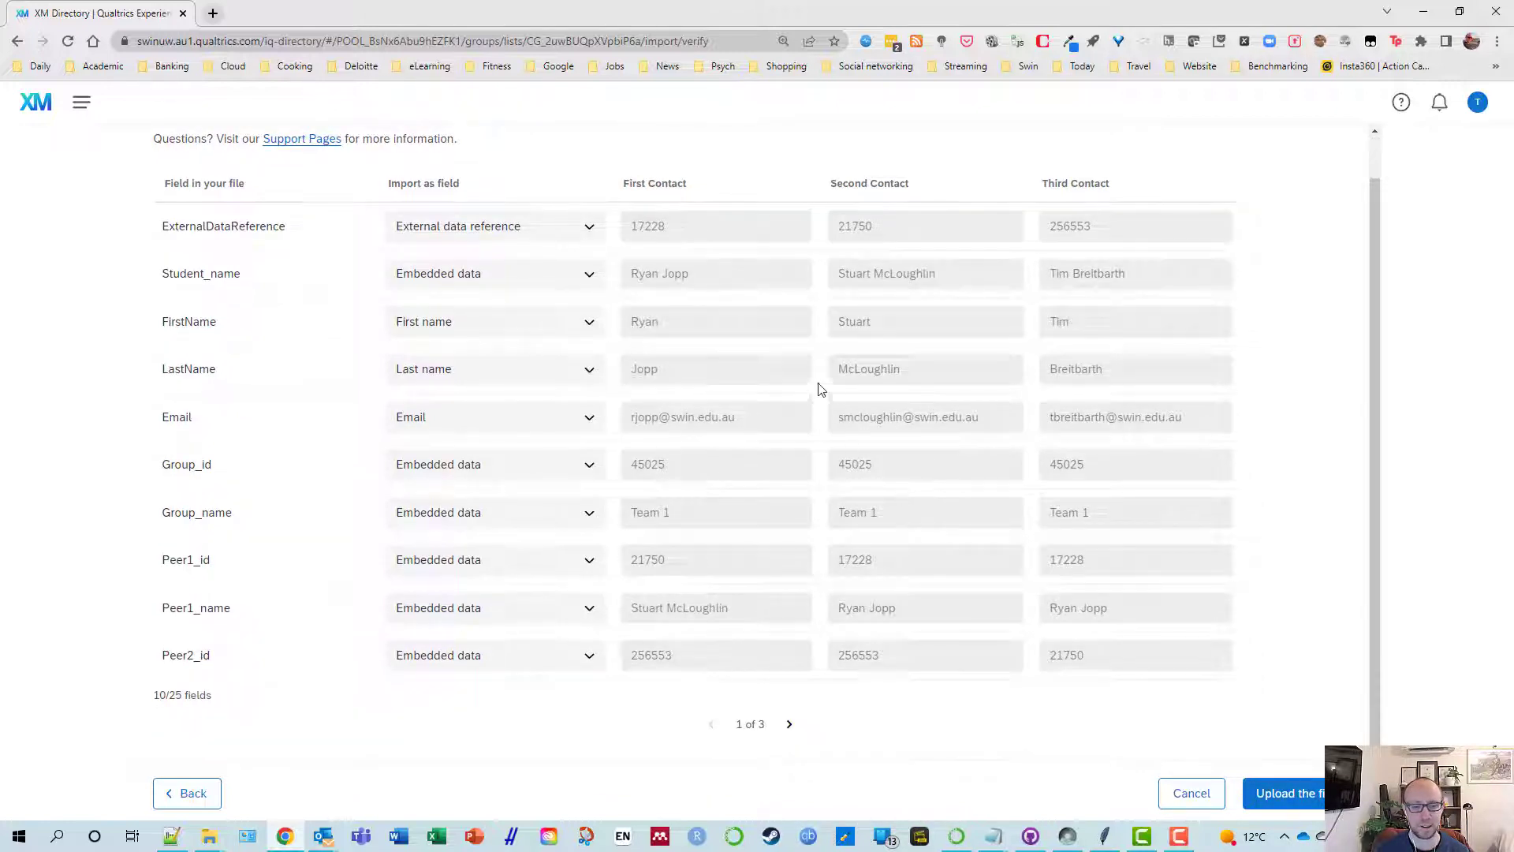
scroll(835, 436, up, 1)
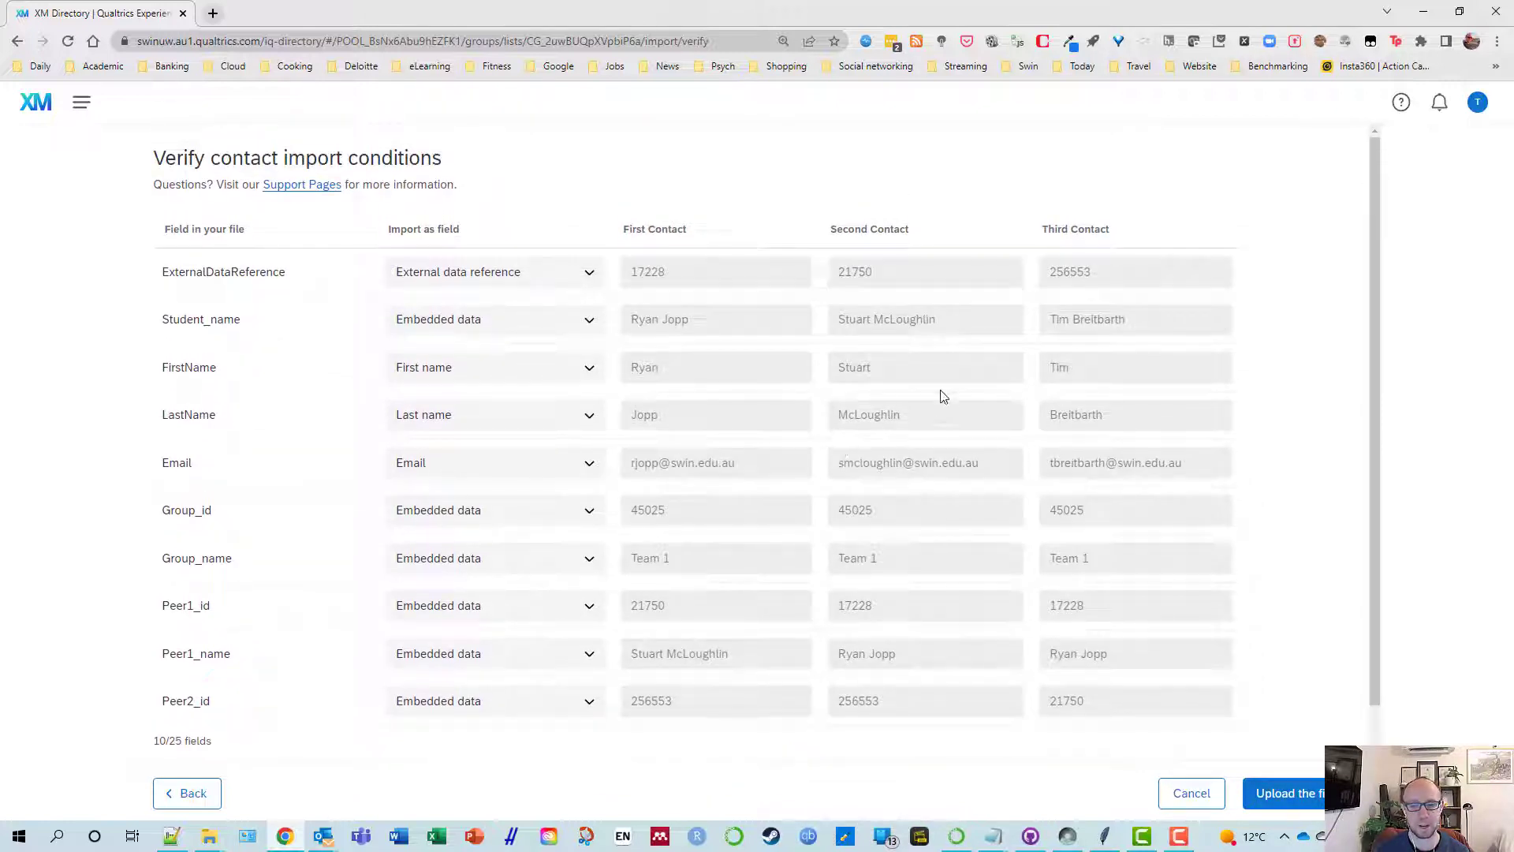
scroll(1162, 564, down, 1)
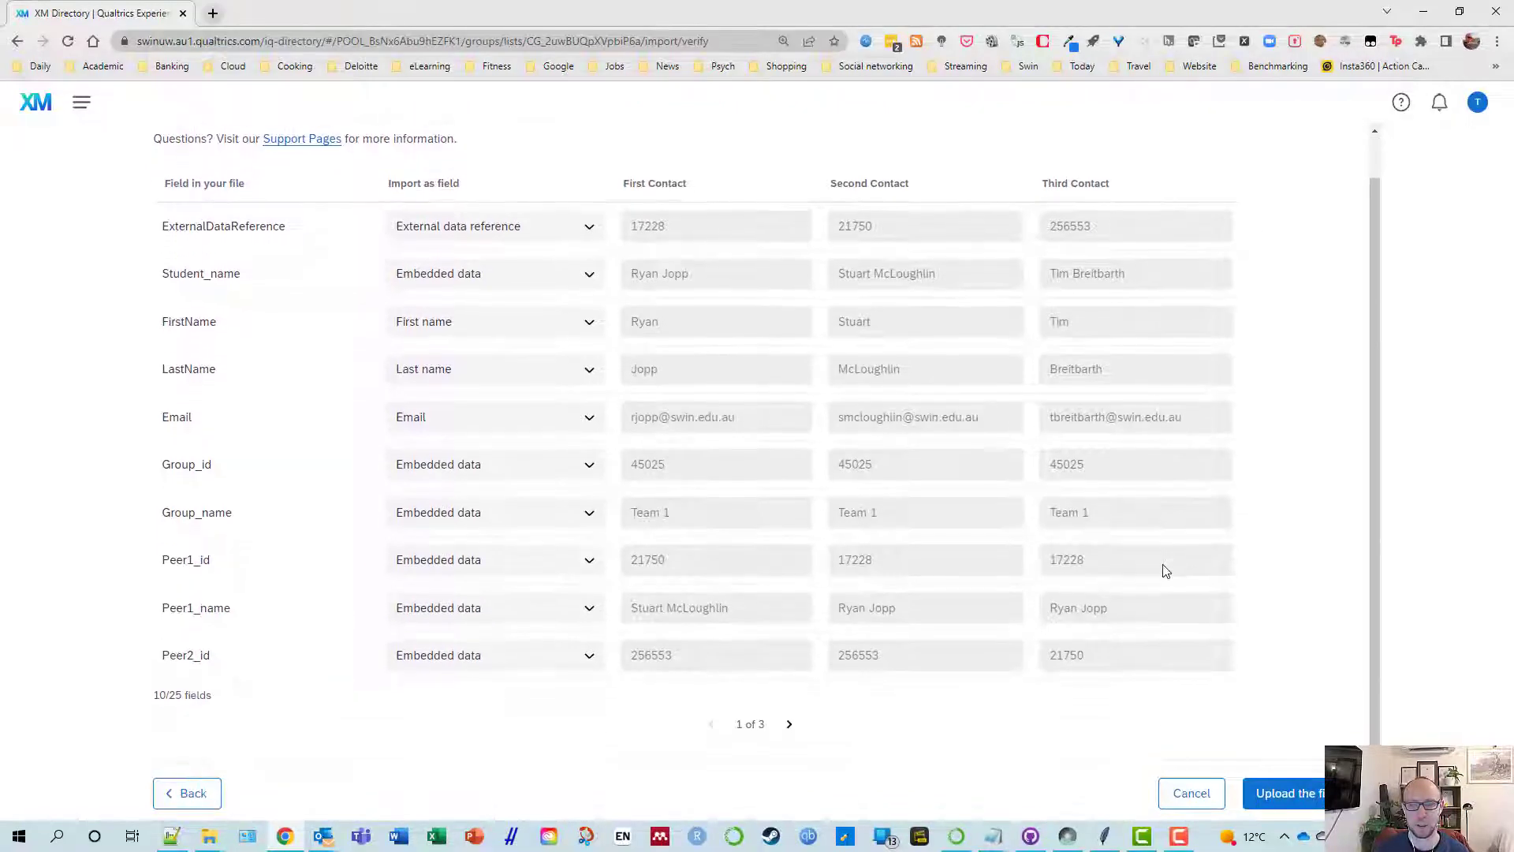
scroll(1176, 576, up, 1)
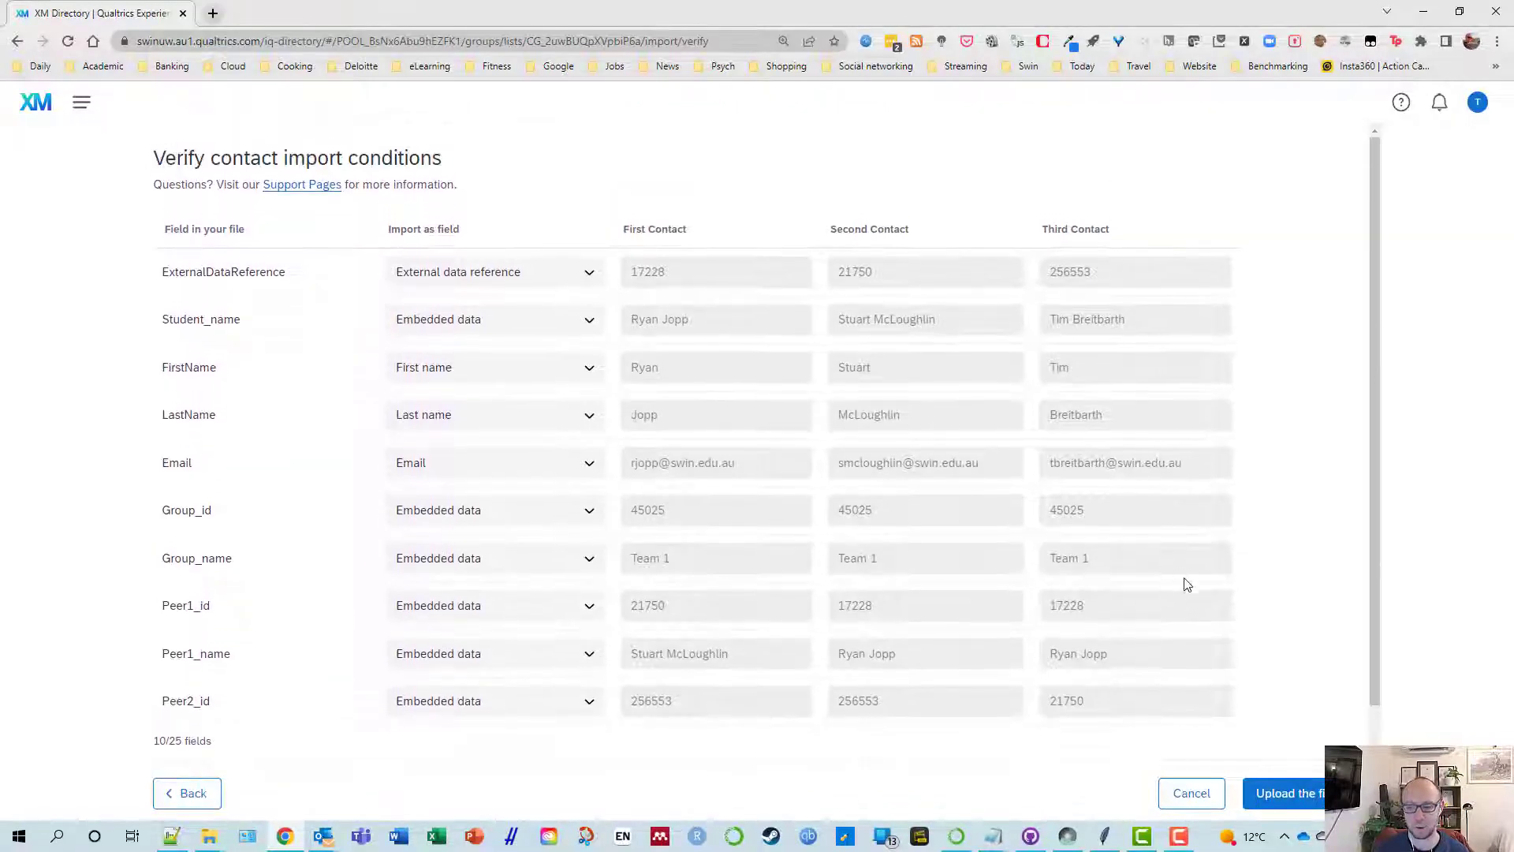
click(1303, 803)
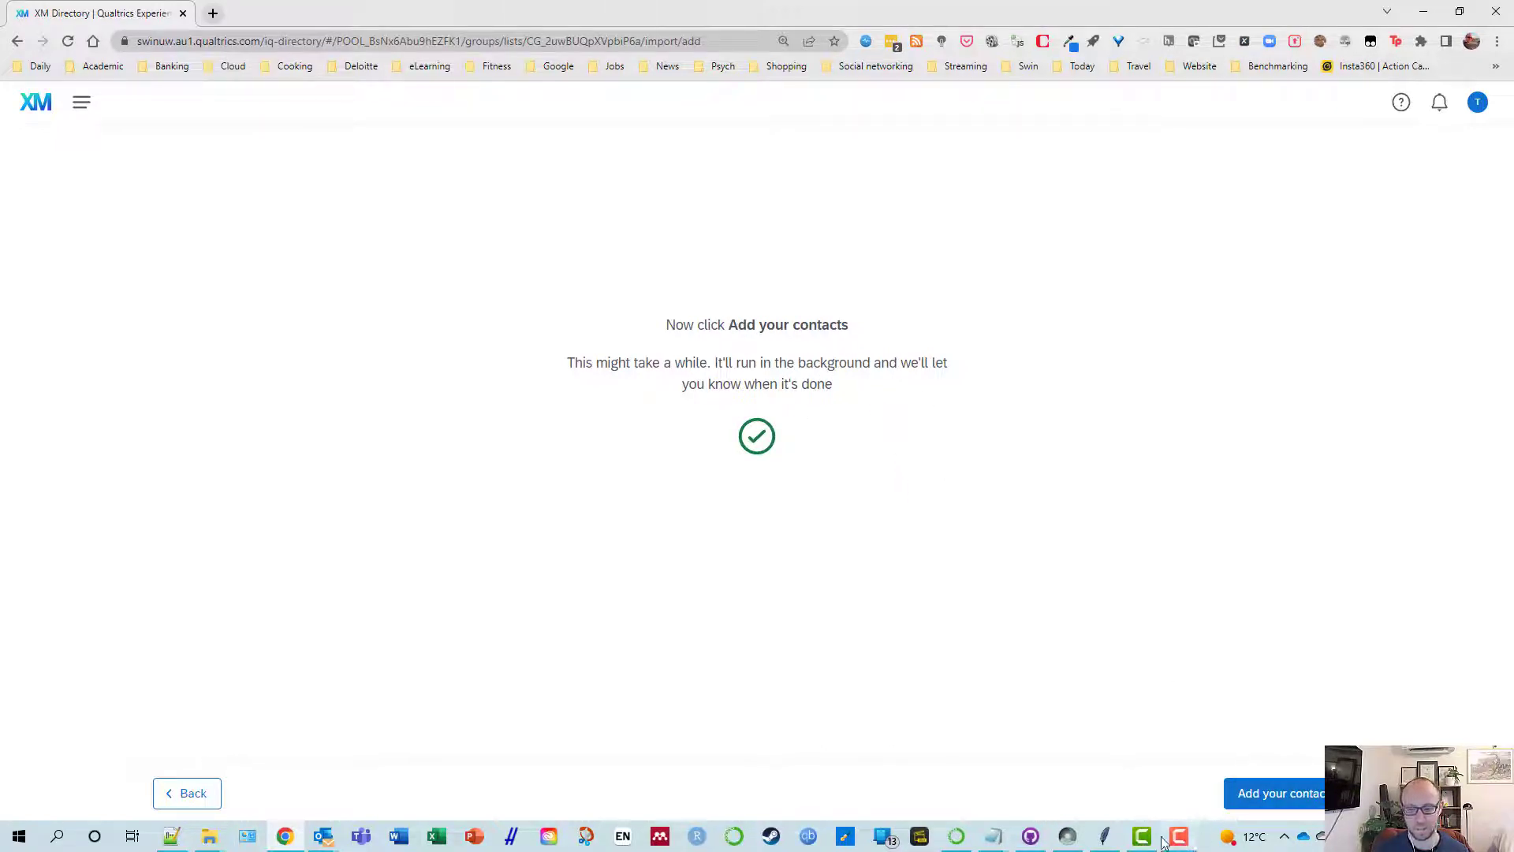
Step: Add the uploaded contacts to the list, return to the home page, and open the Peer Evaluation Survey project
click(1290, 804)
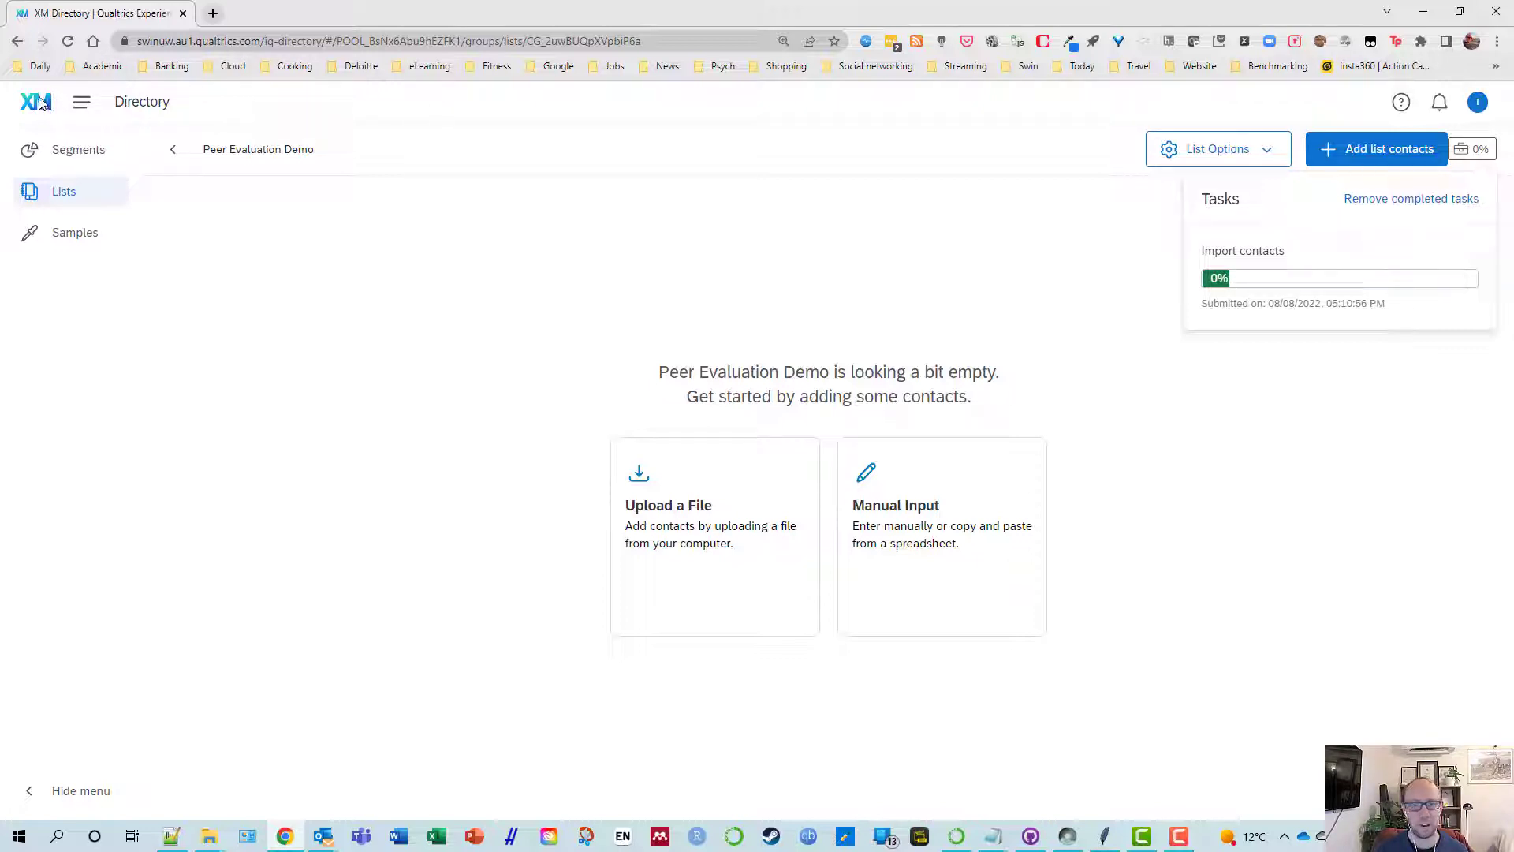
click(81, 105)
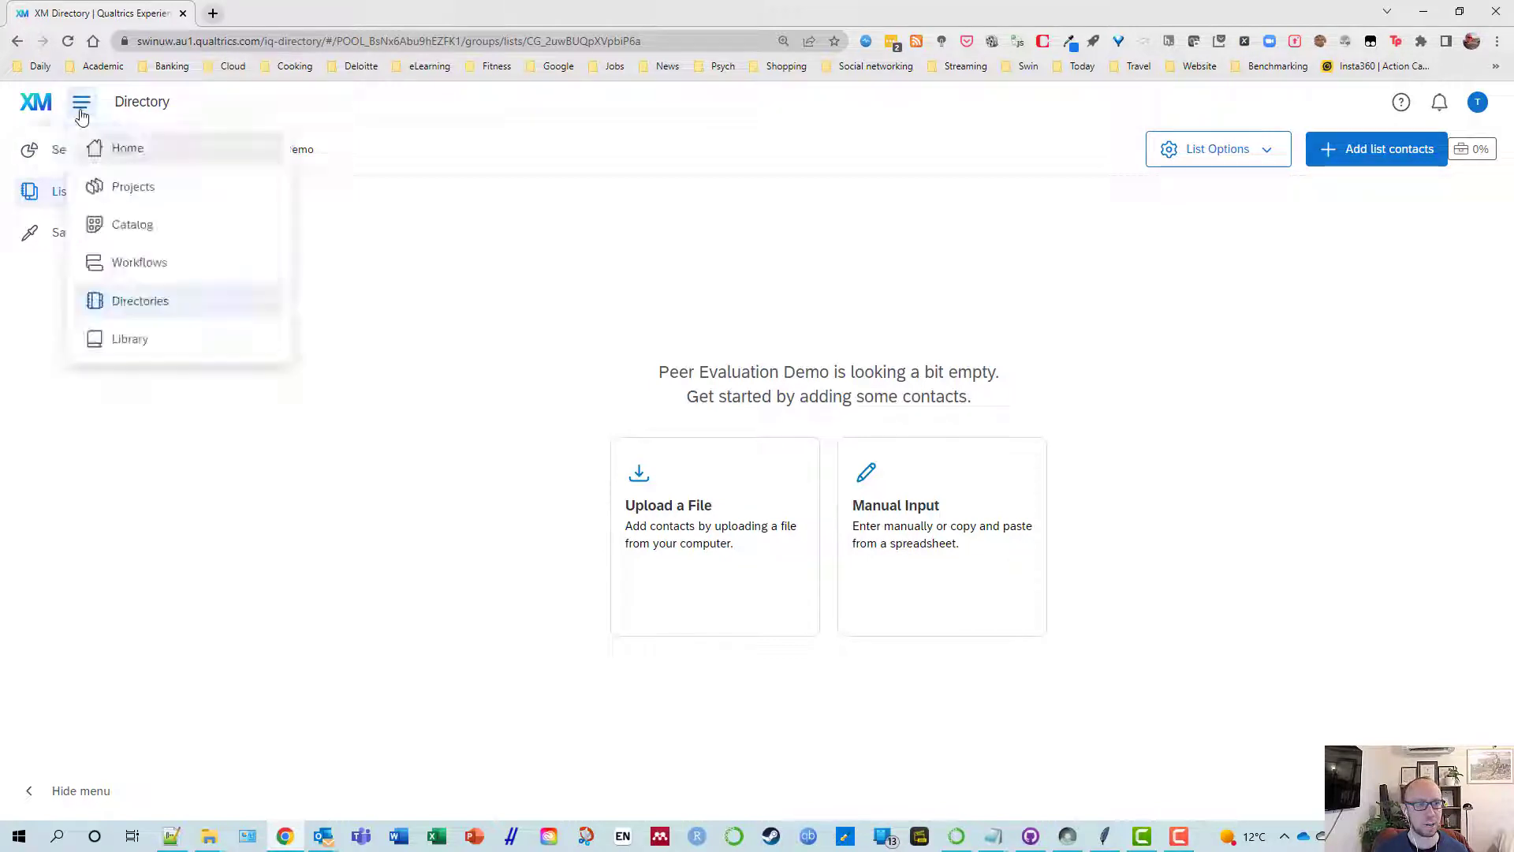
click(118, 150)
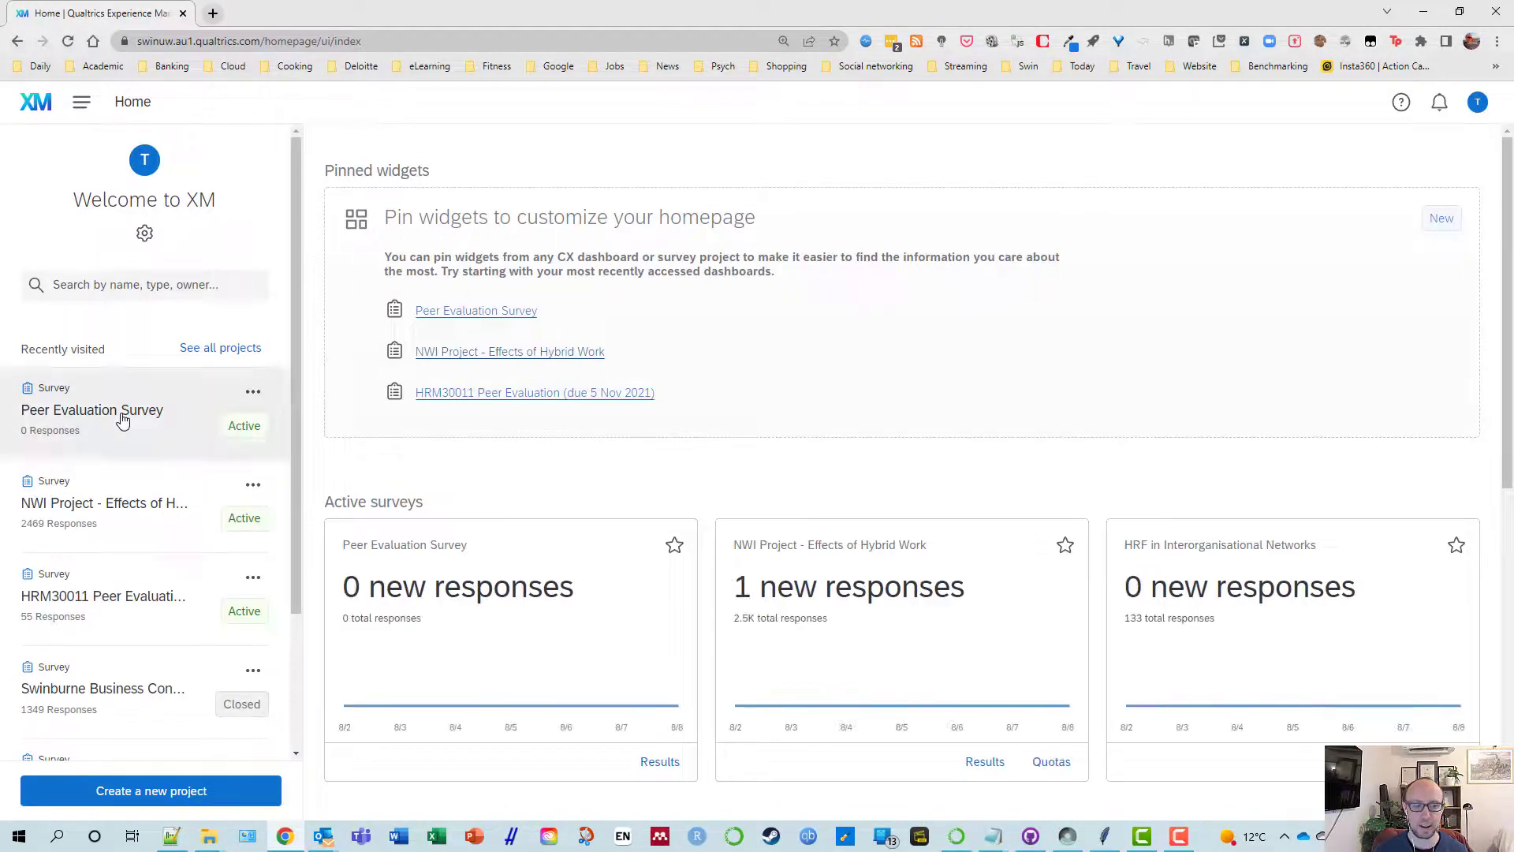
click(122, 421)
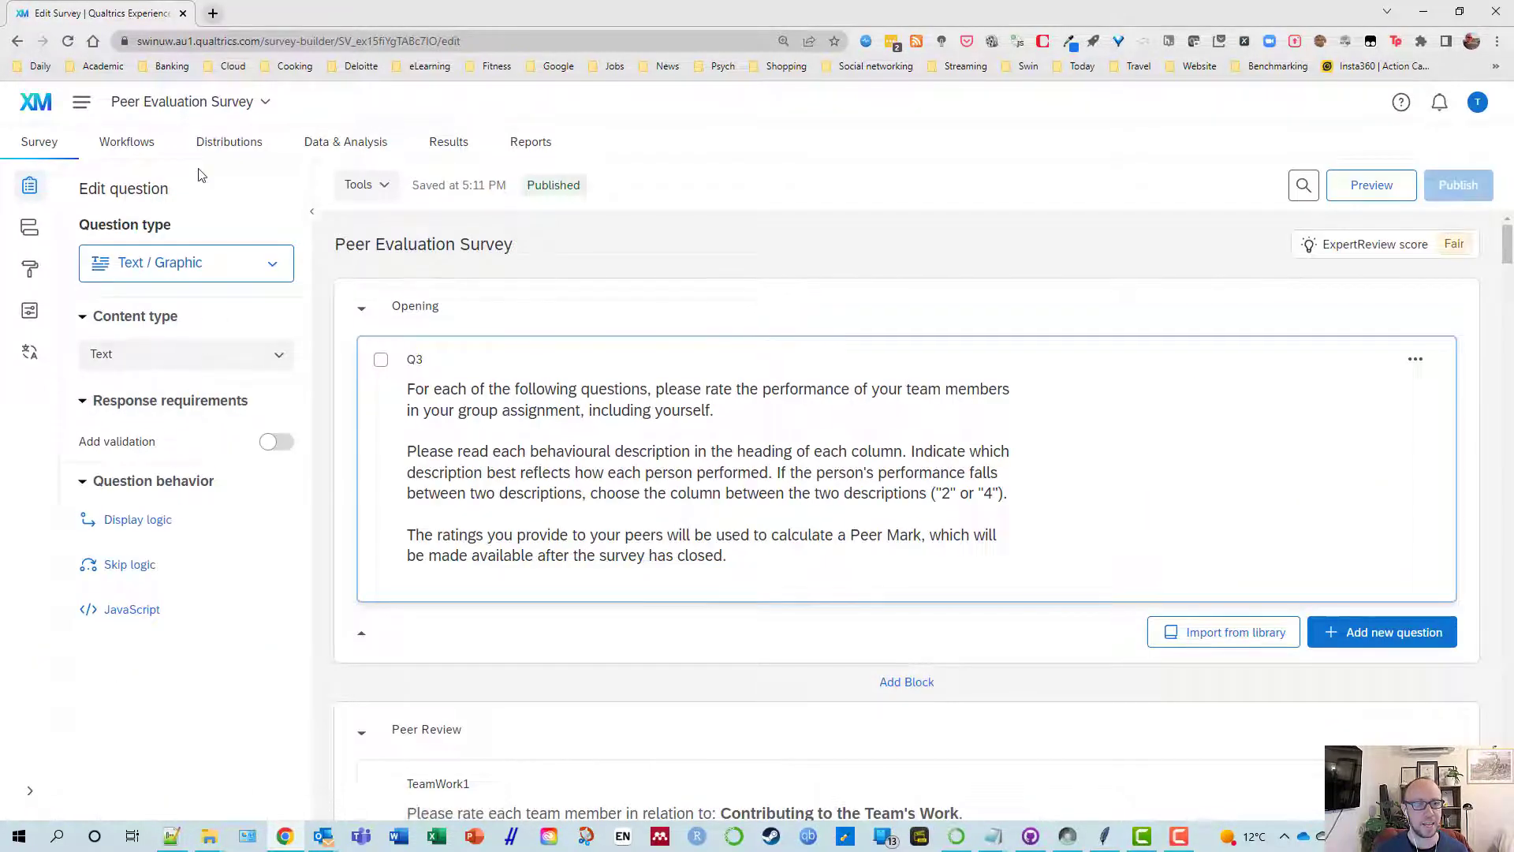
Step: Start generating personal links in the survey's distributions, choosing the entire second-listed Peer Evaluation Demo contact list from the personal library
click(232, 146)
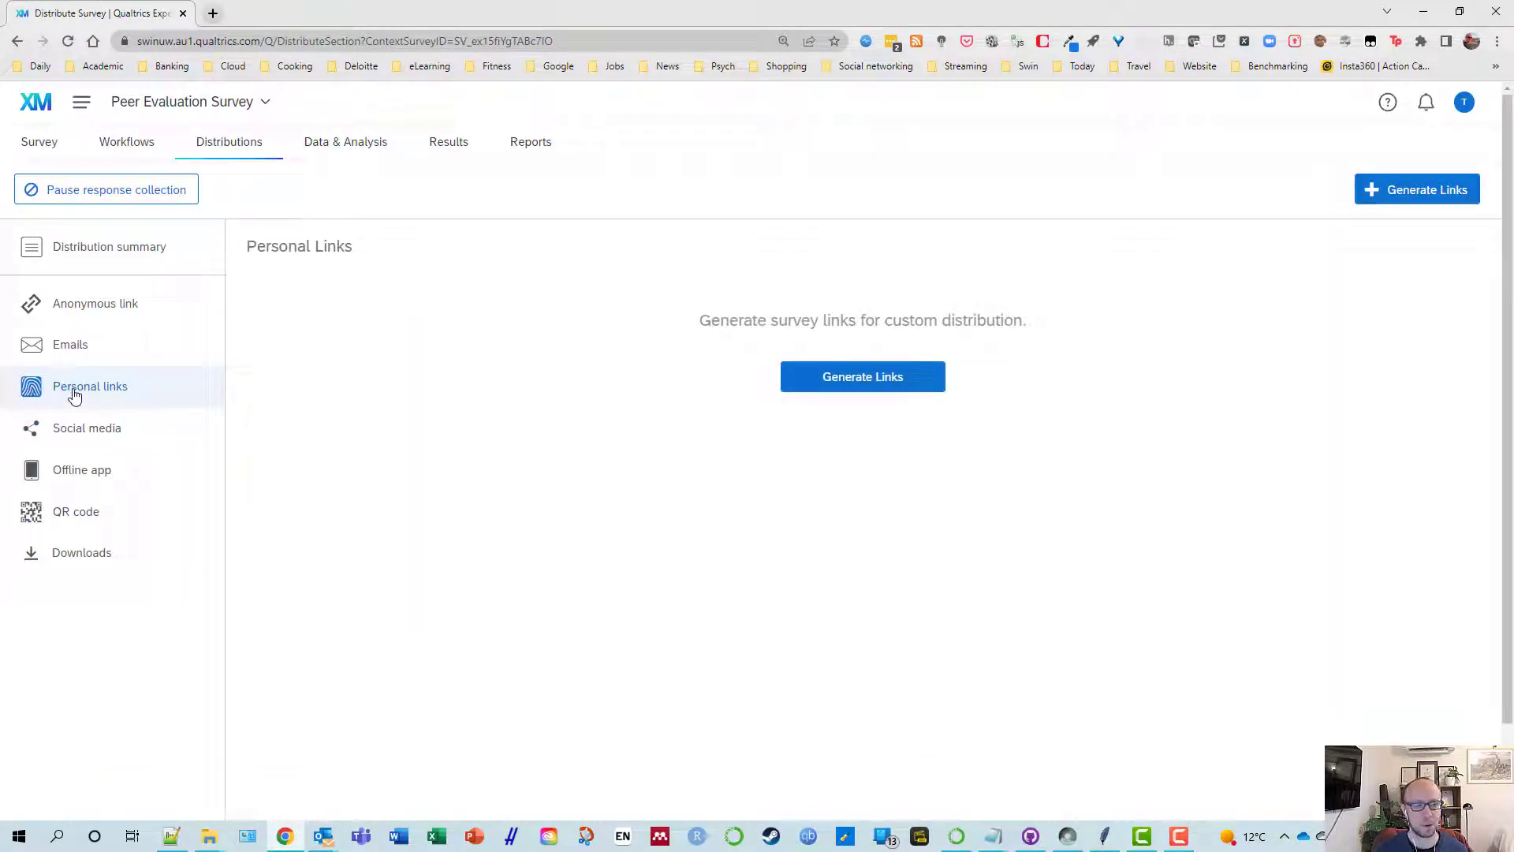
click(840, 380)
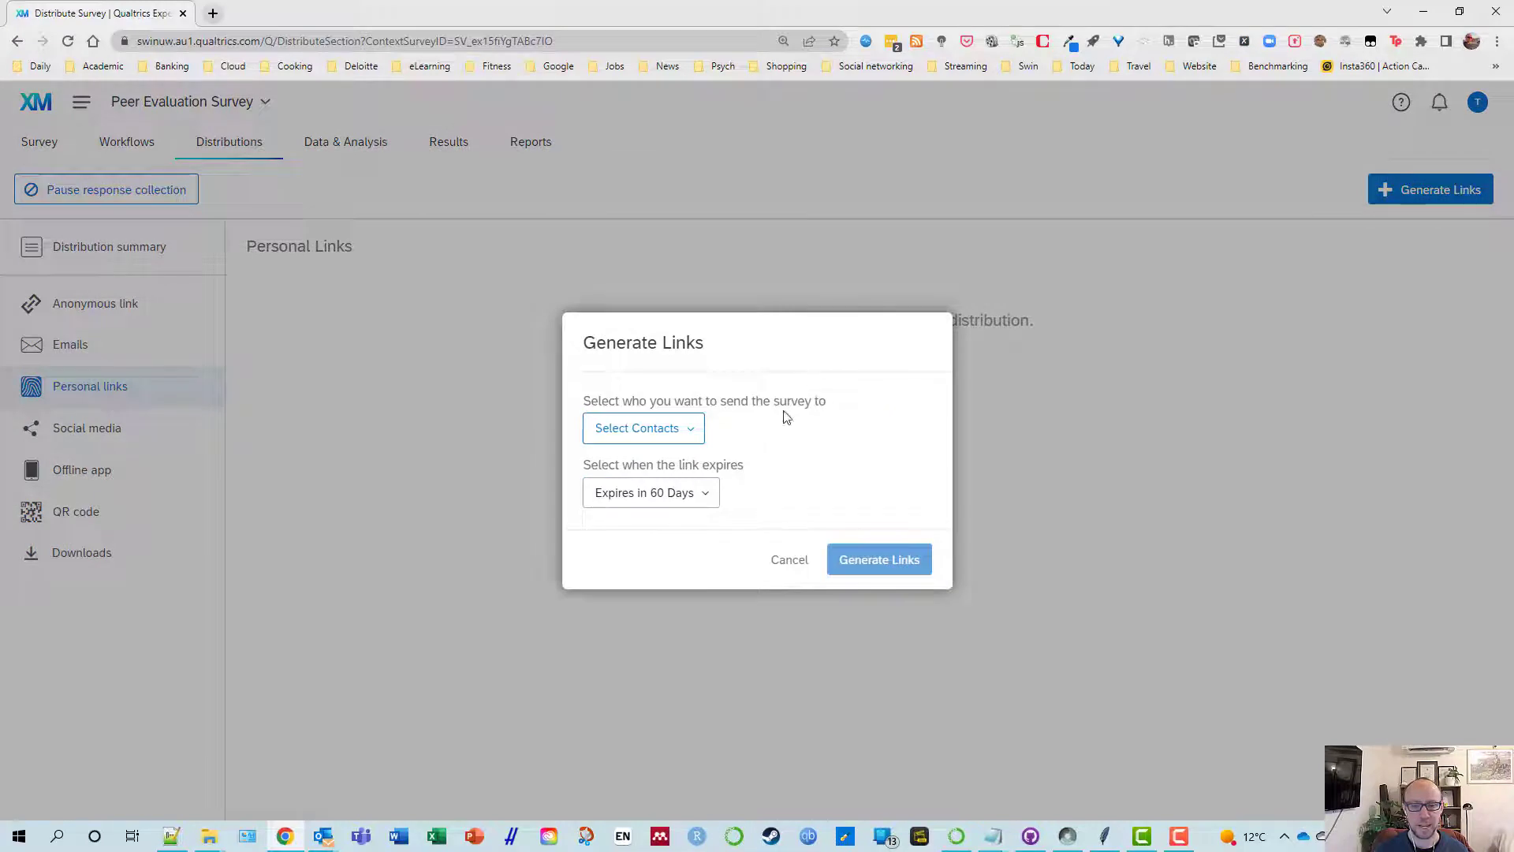
click(690, 438)
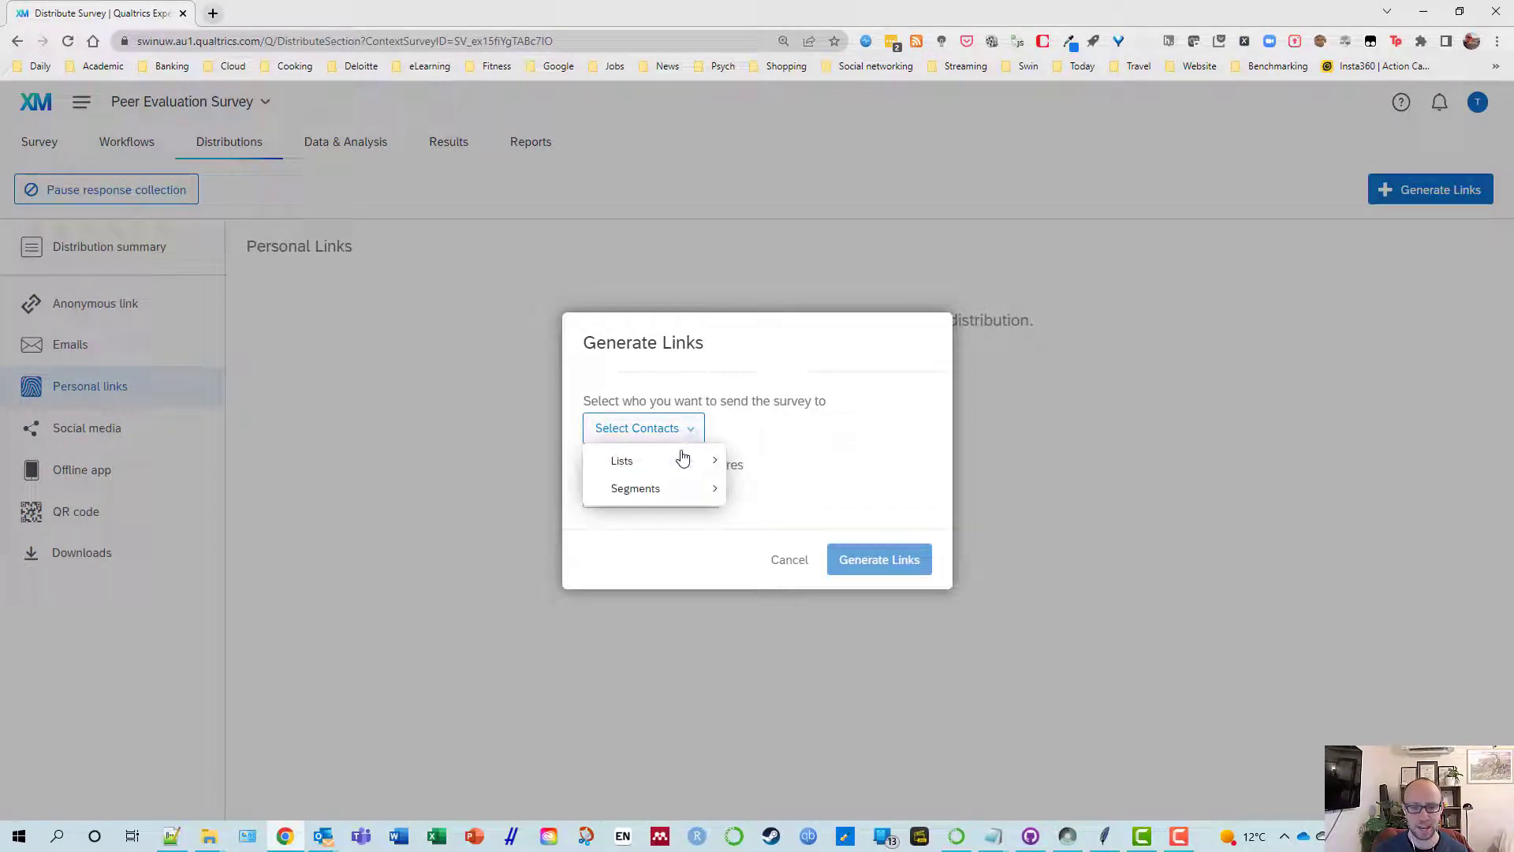
mouse_move(674, 463)
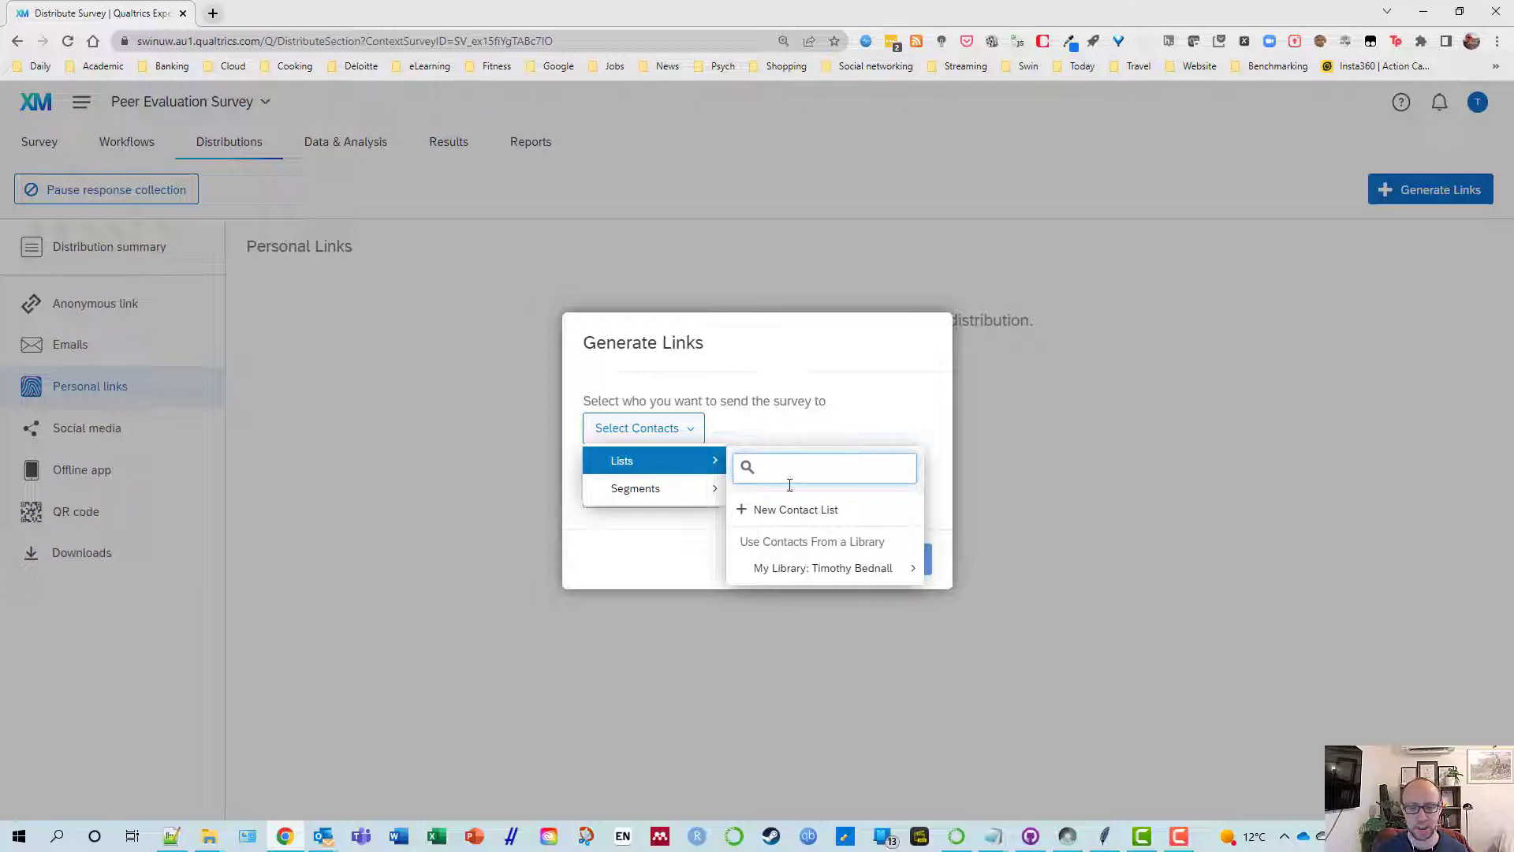
mouse_move(835, 574)
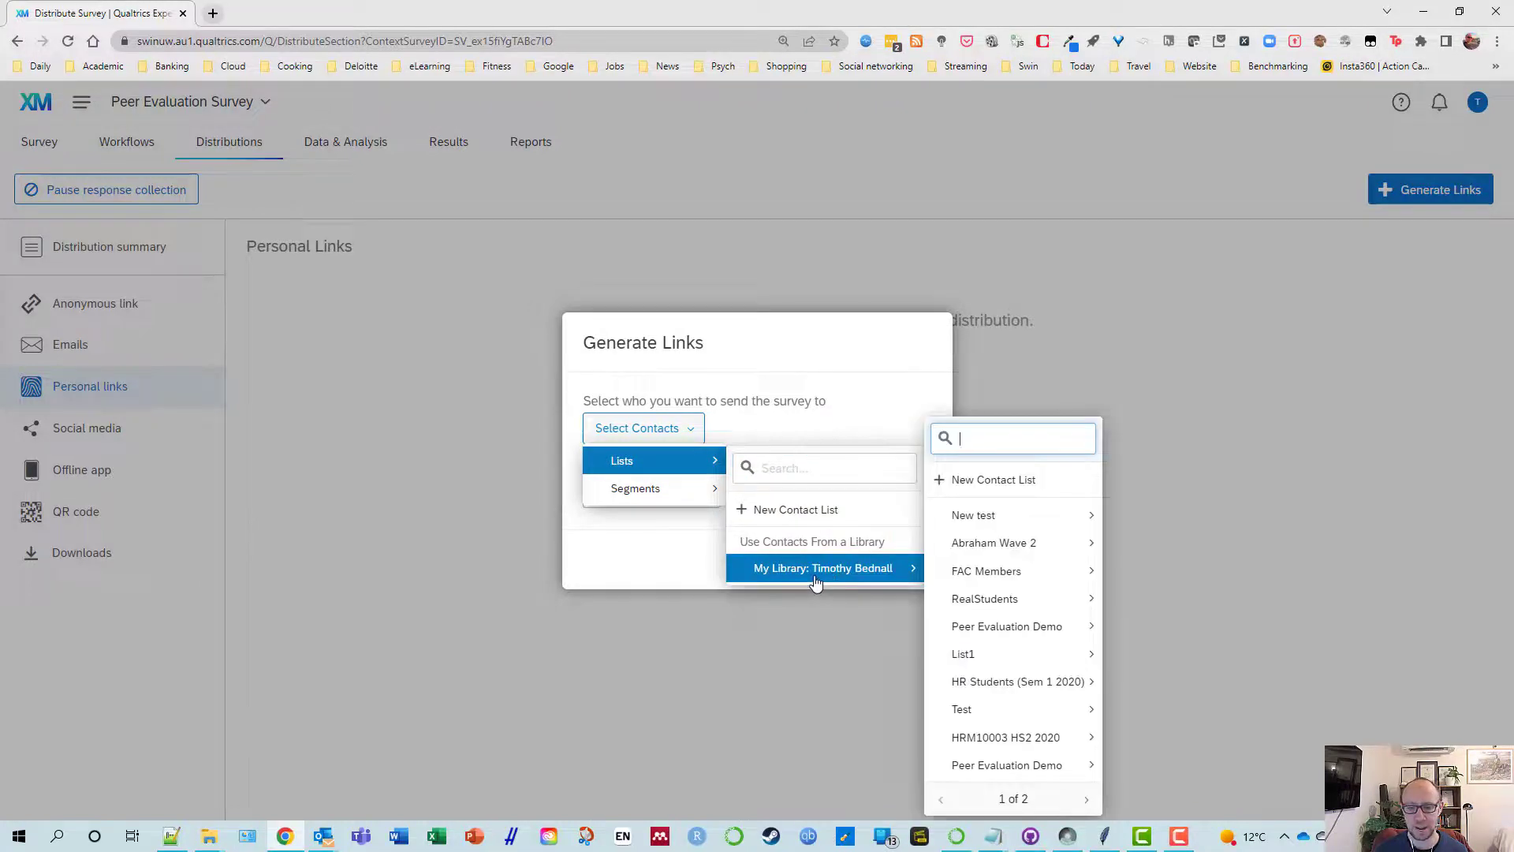
mouse_move(1024, 767)
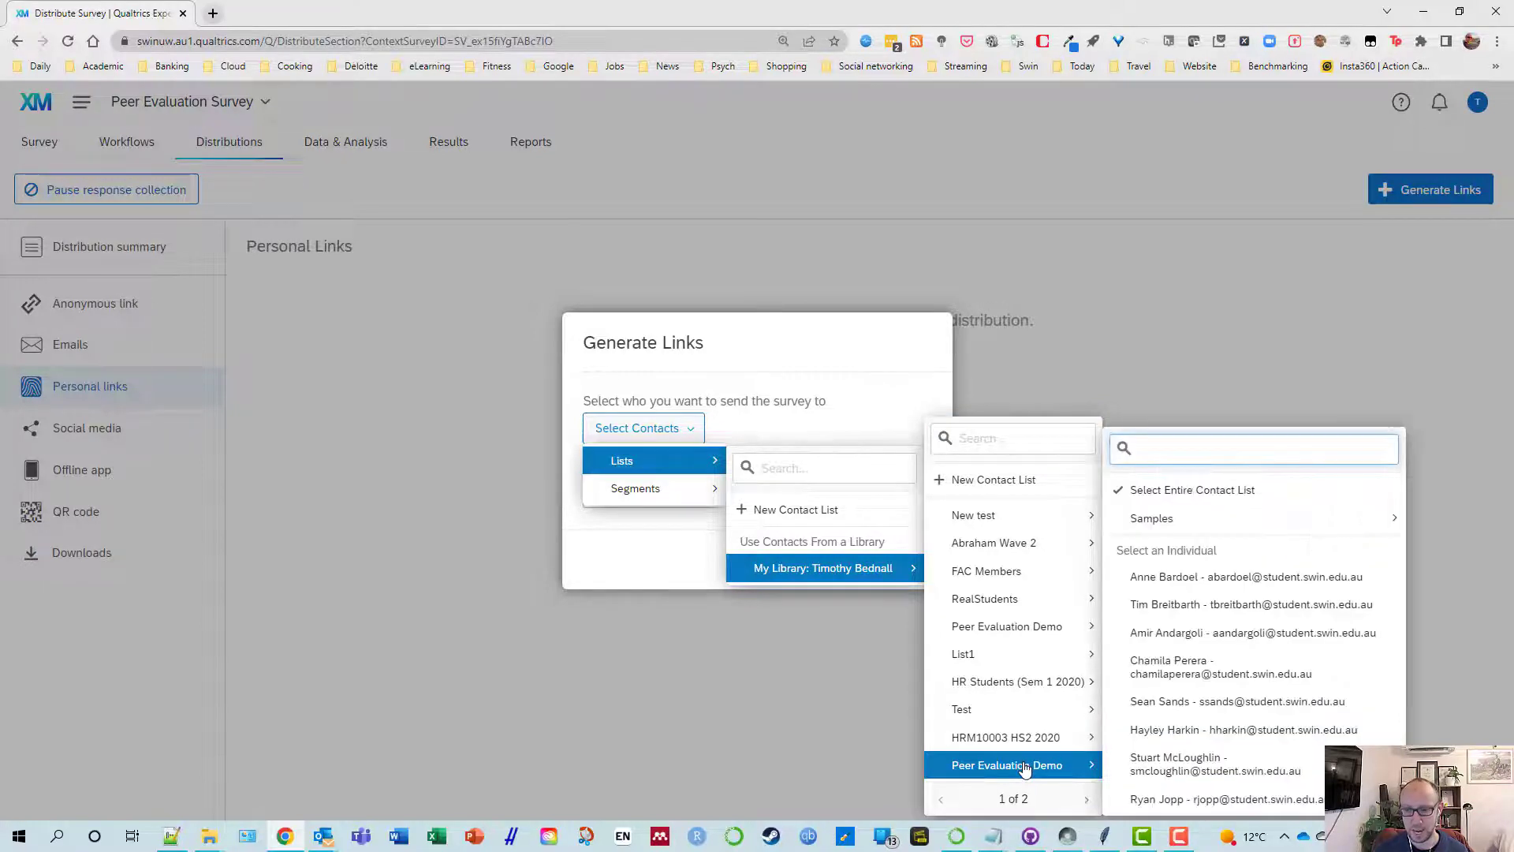
click(1209, 497)
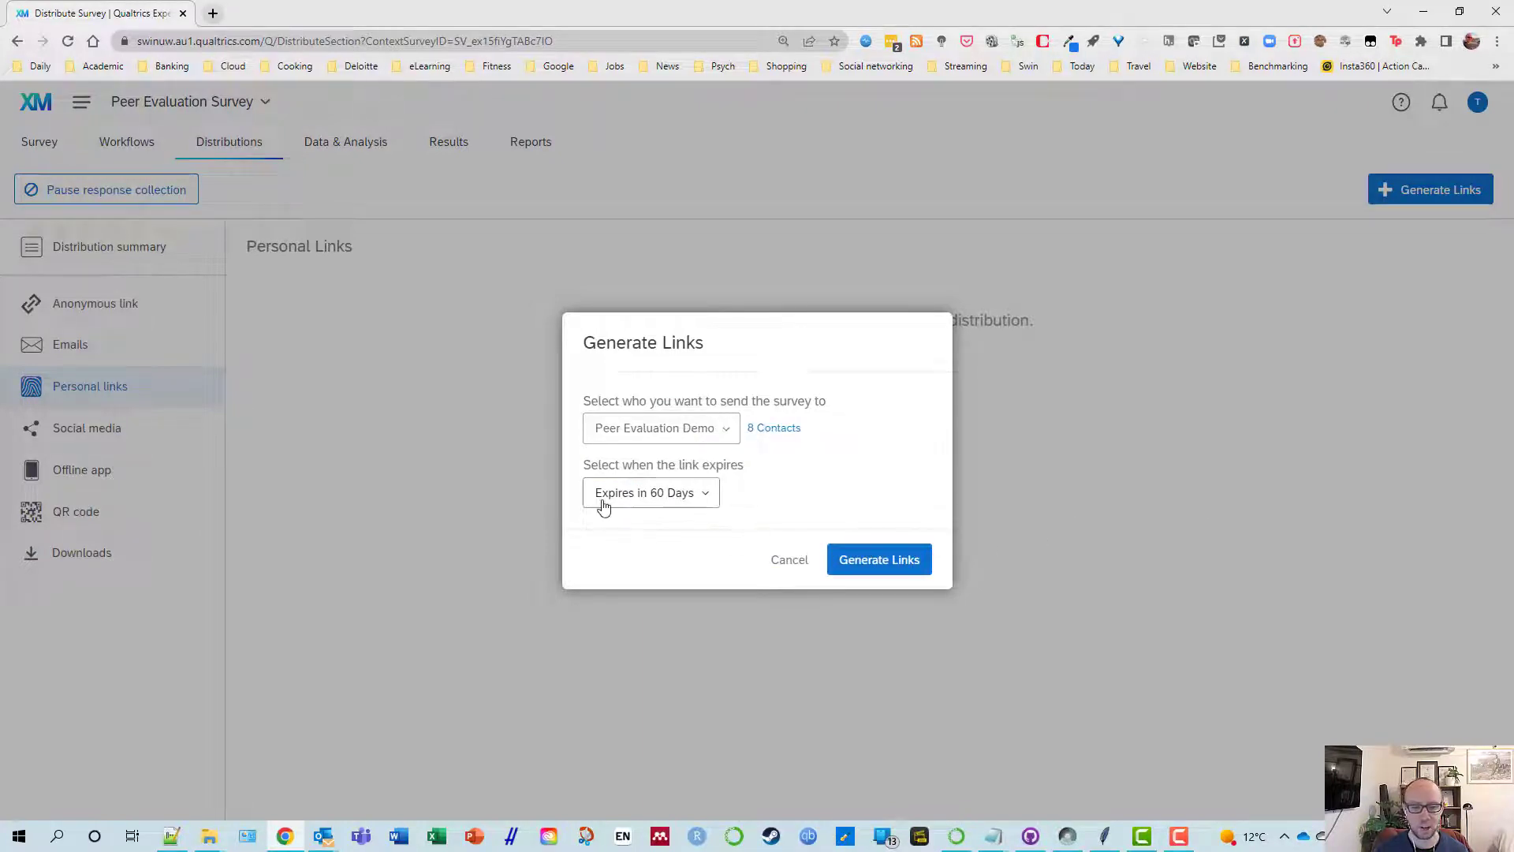
Step: Check the link expiry options, keep the 60-day expiry, and generate the personal links
click(706, 499)
click(706, 500)
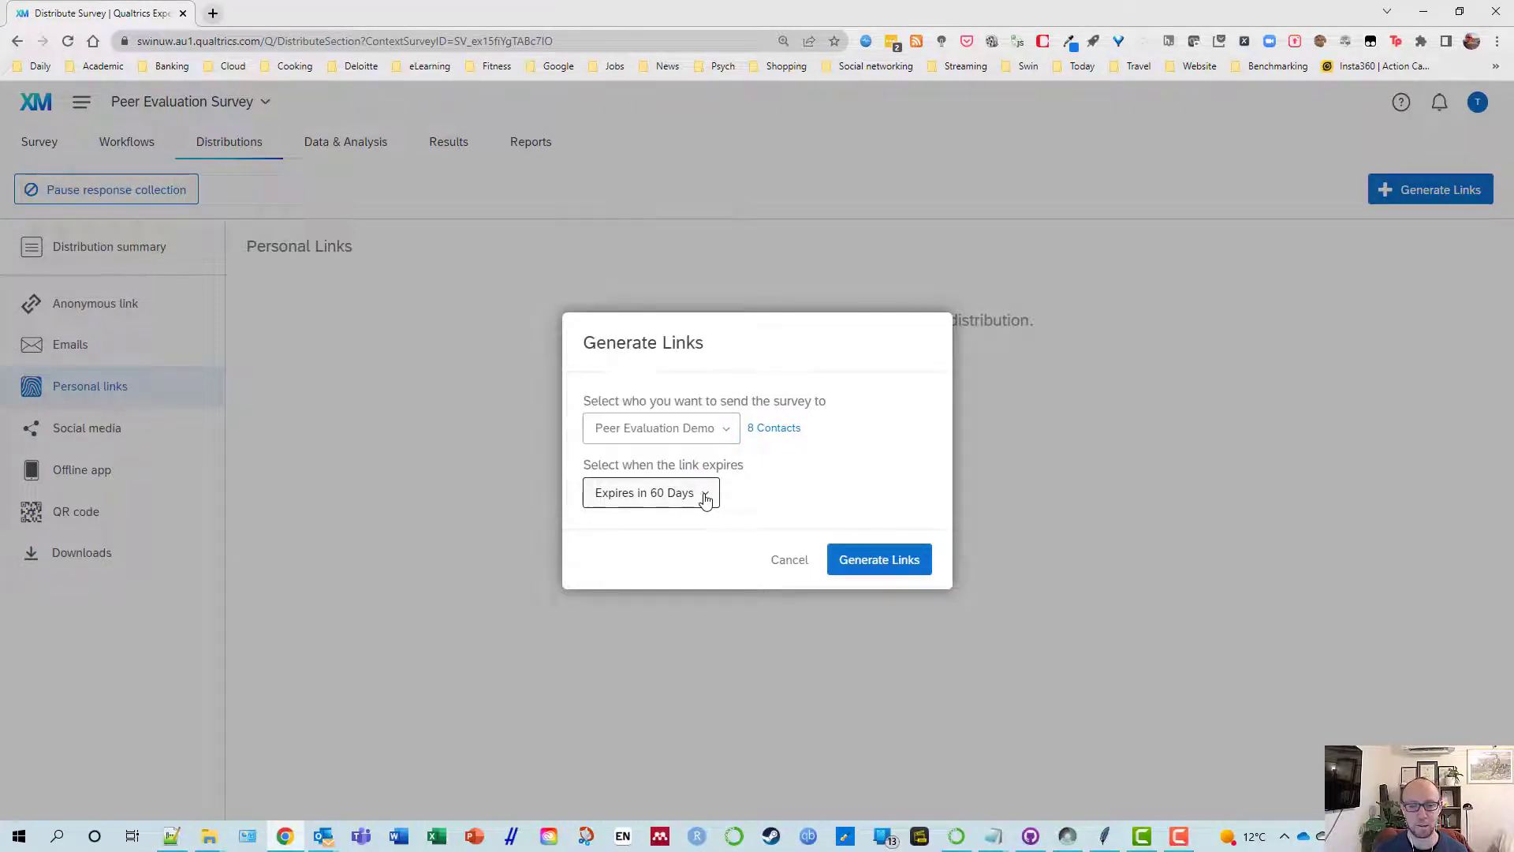
click(874, 566)
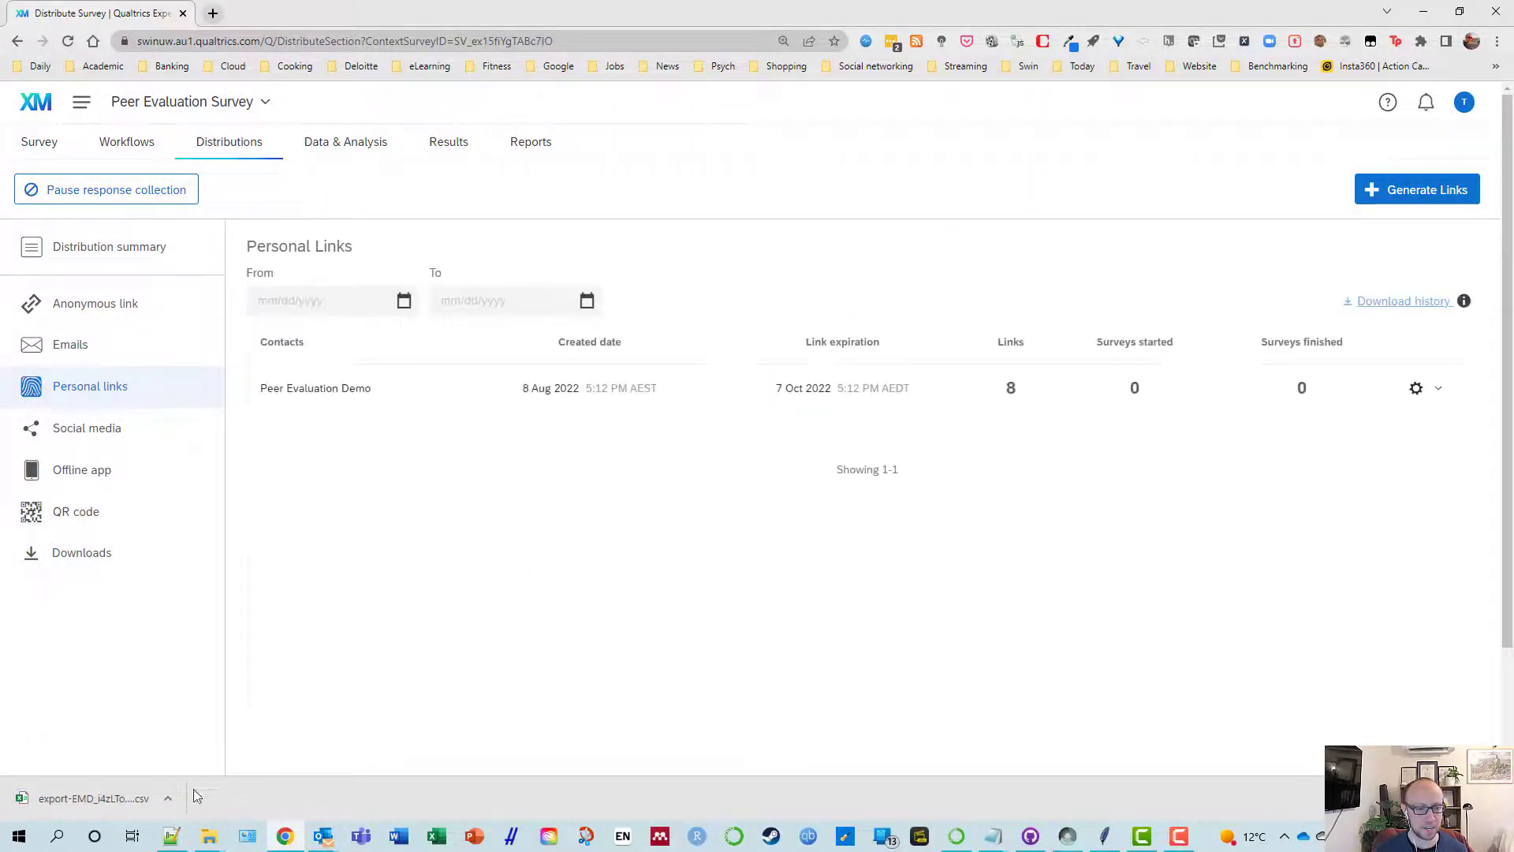
Step: Show the downloaded personal links CSV in its folder, open it in Excel, and widen the Link column to show the survey URLs
right_click(73, 801)
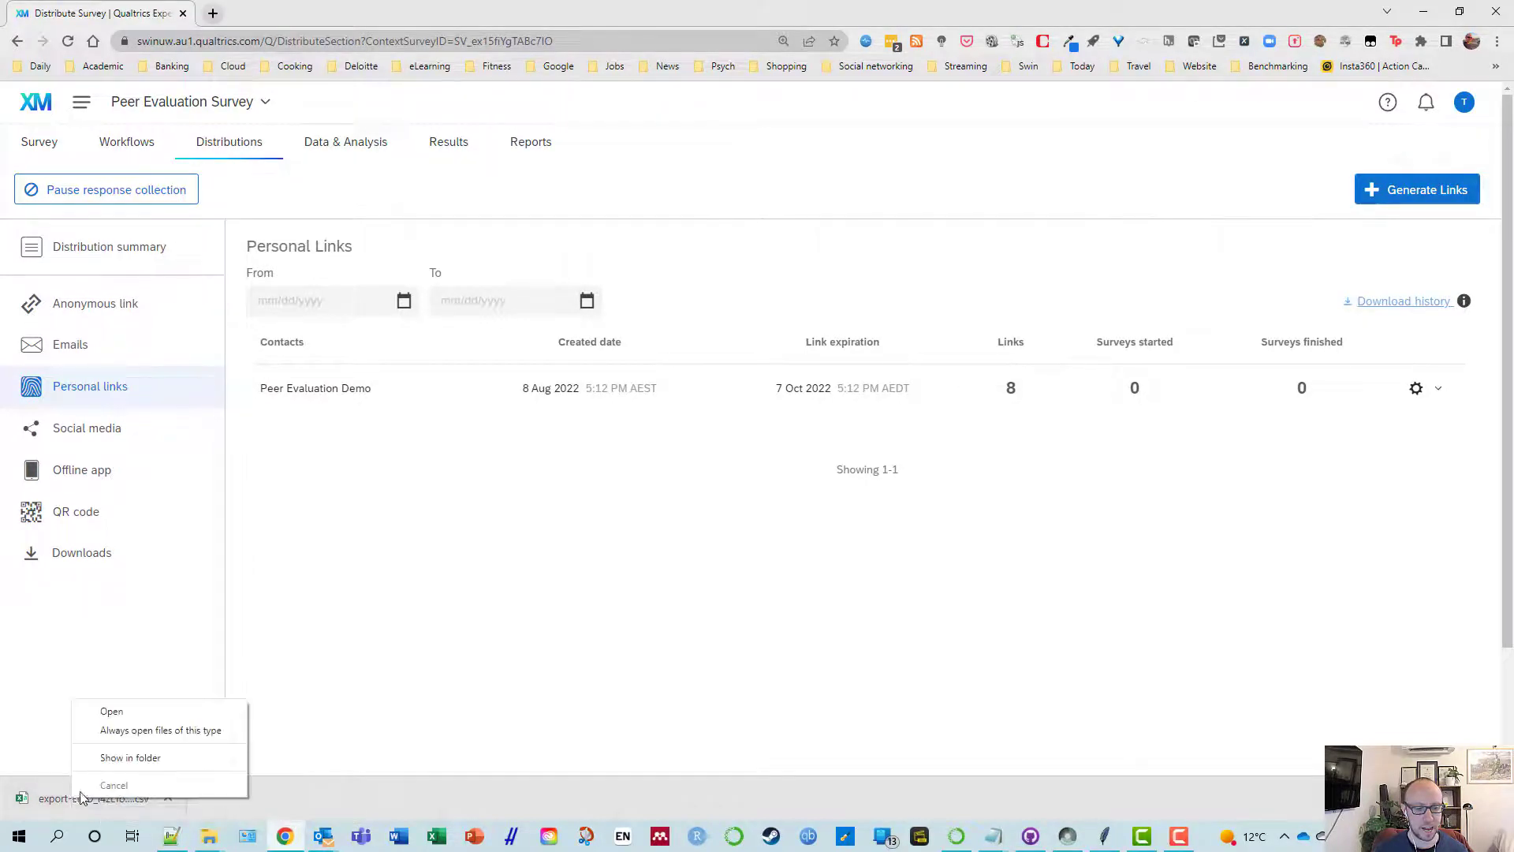
click(169, 762)
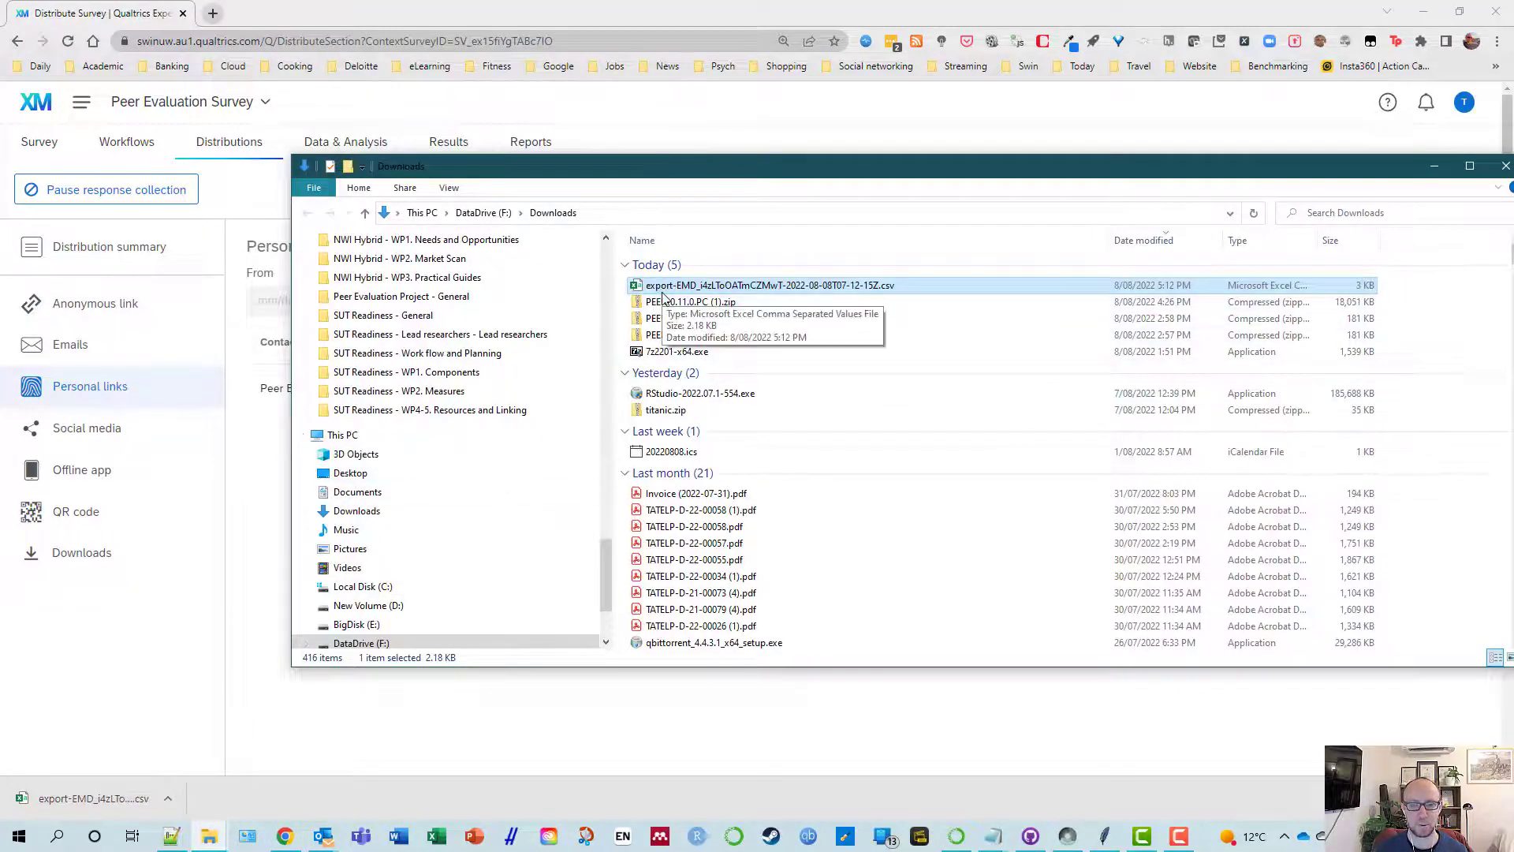
double_click(787, 291)
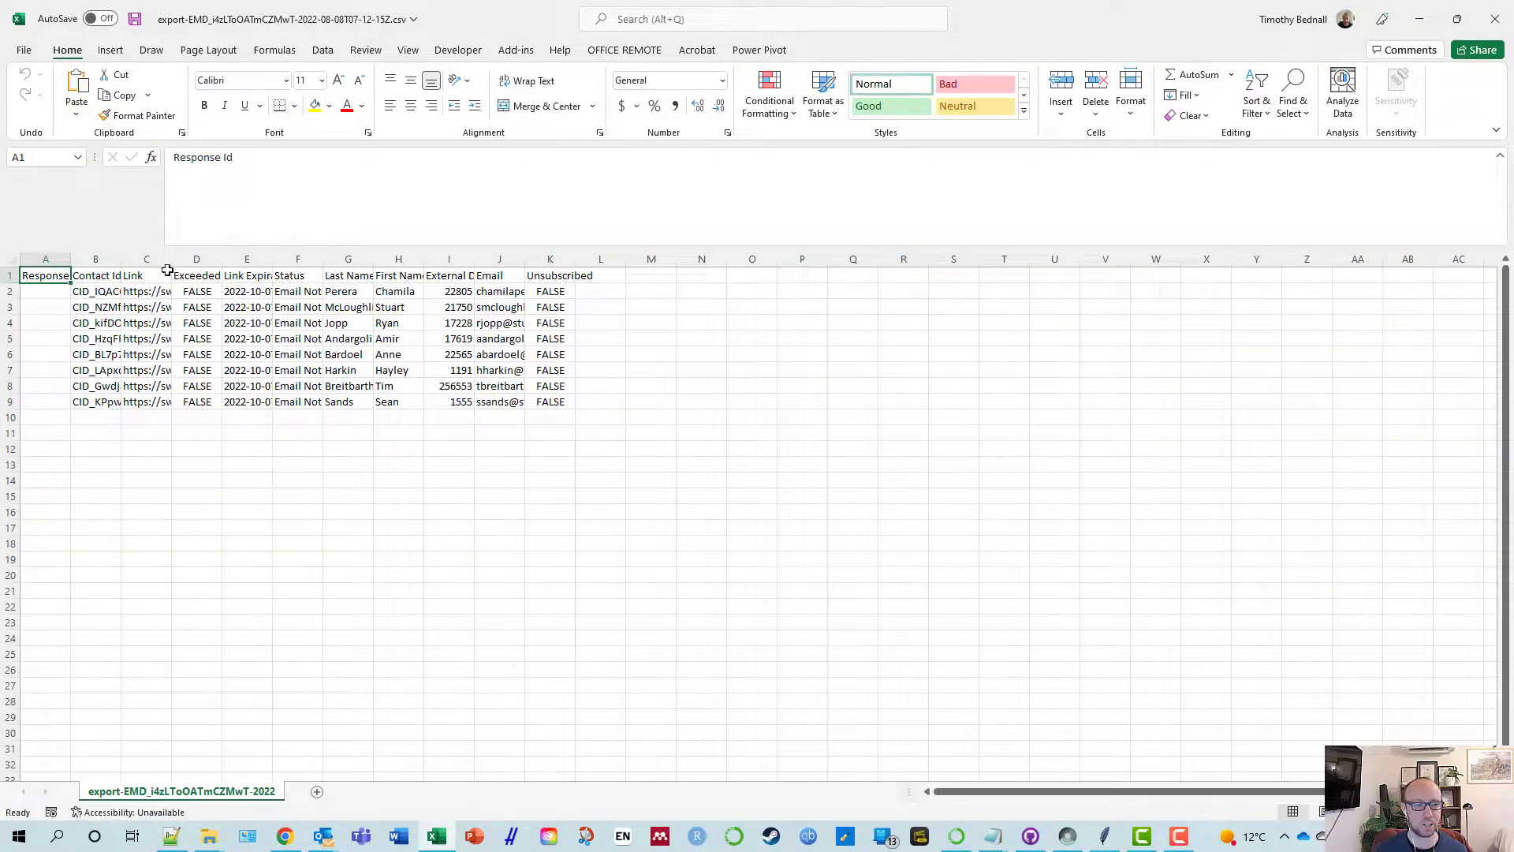
drag(172, 259, 692, 257)
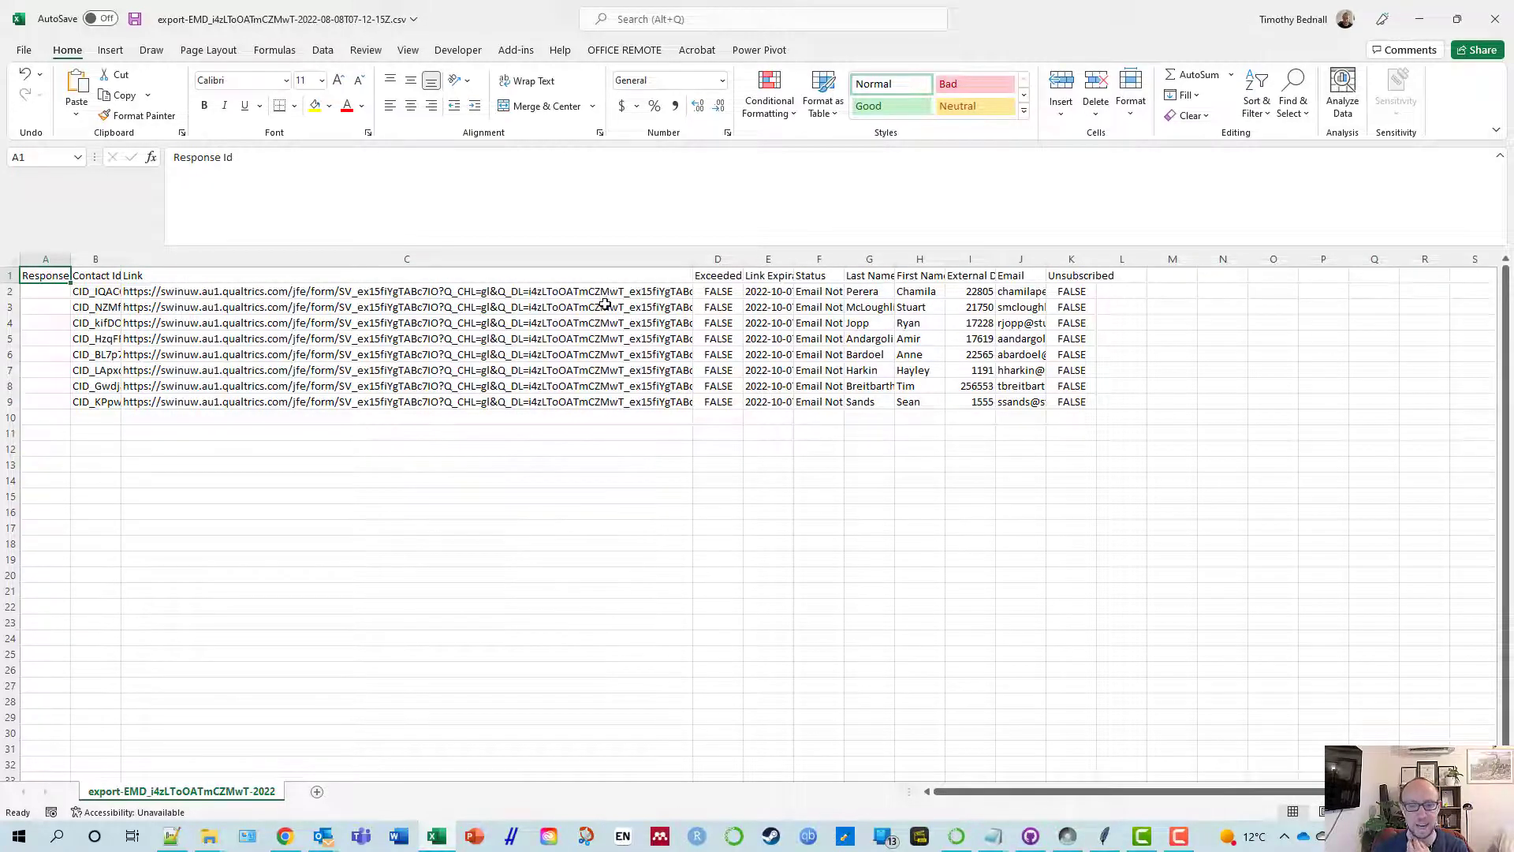